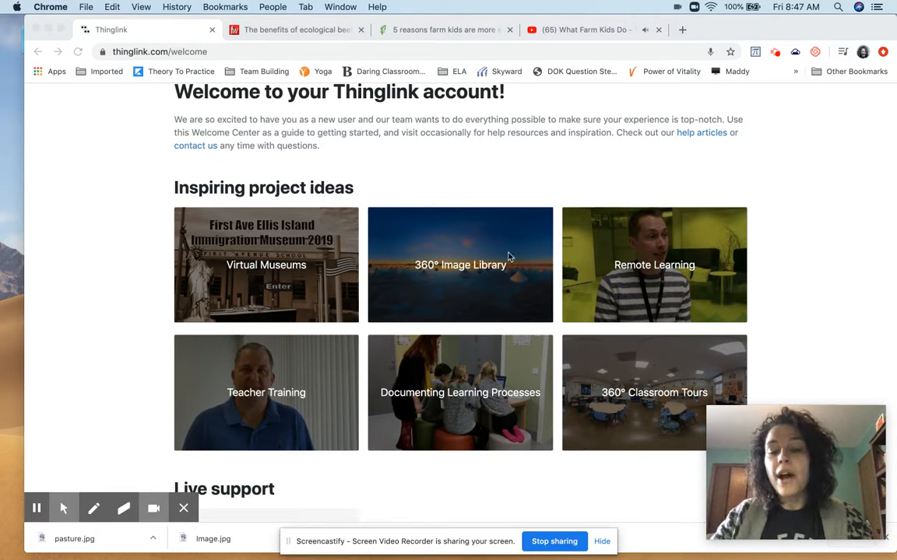
Look over the project ideas on the welcome page and preview the Documenting Learning Processes video.
scroll(481, 265, "up", 3)
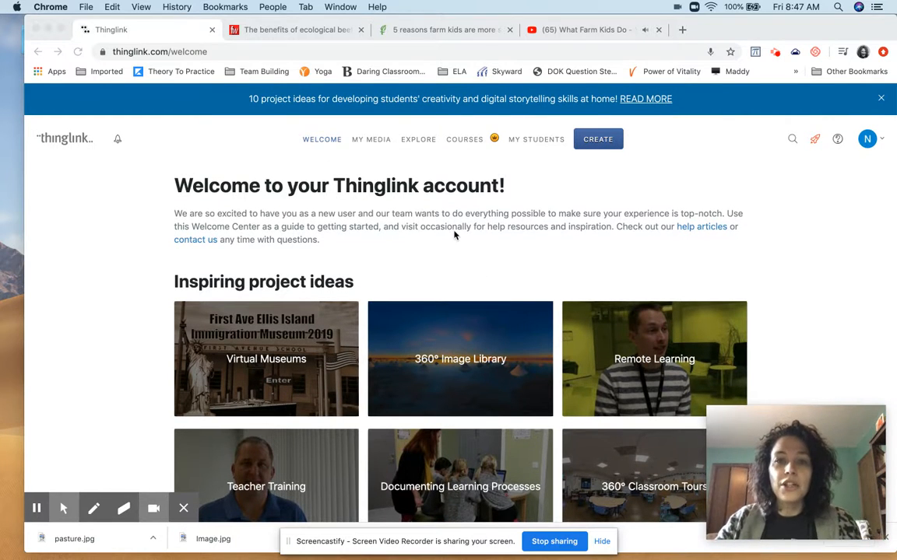
scroll(455, 235, "down", 2)
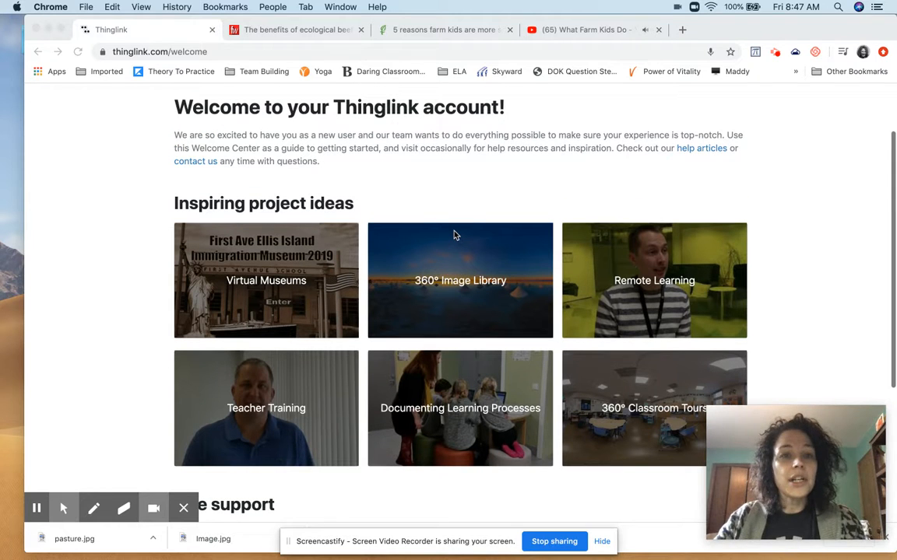
left_click(455, 235)
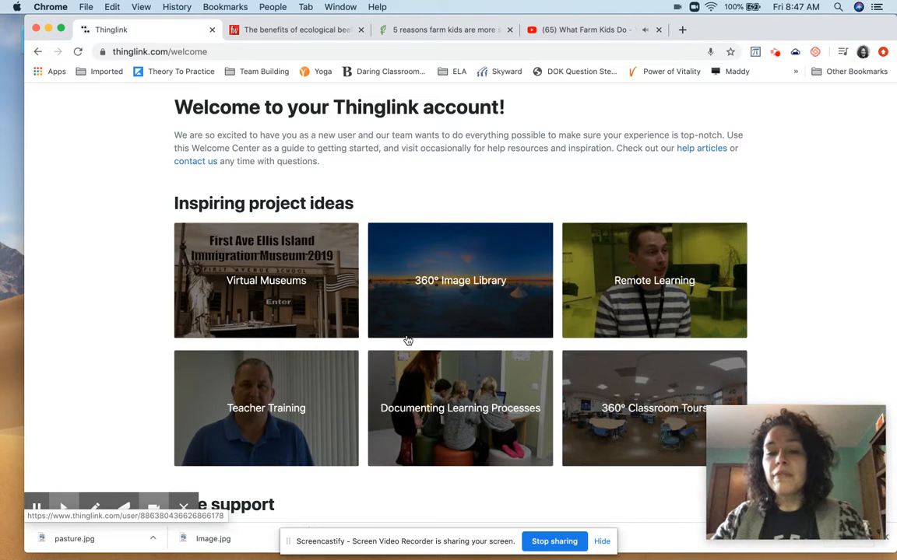
left_click(451, 418)
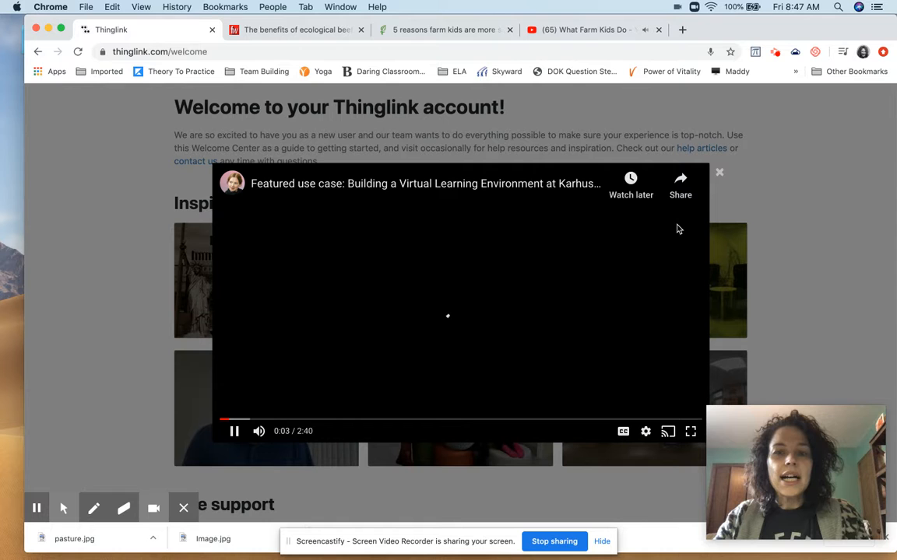
left_click(719, 172)
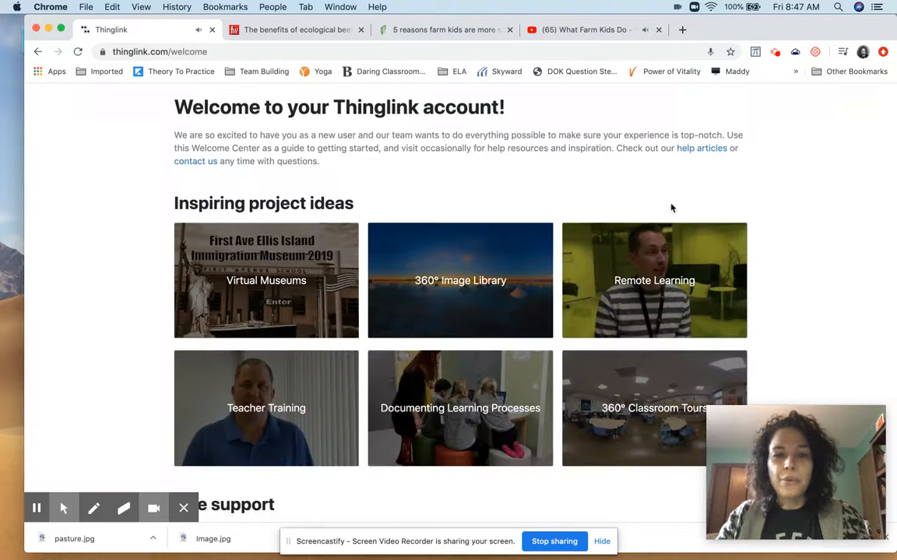
Open the Virtual Museums example and enter the First Ave Ellis Island museum to reach its world map.
left_click(285, 298)
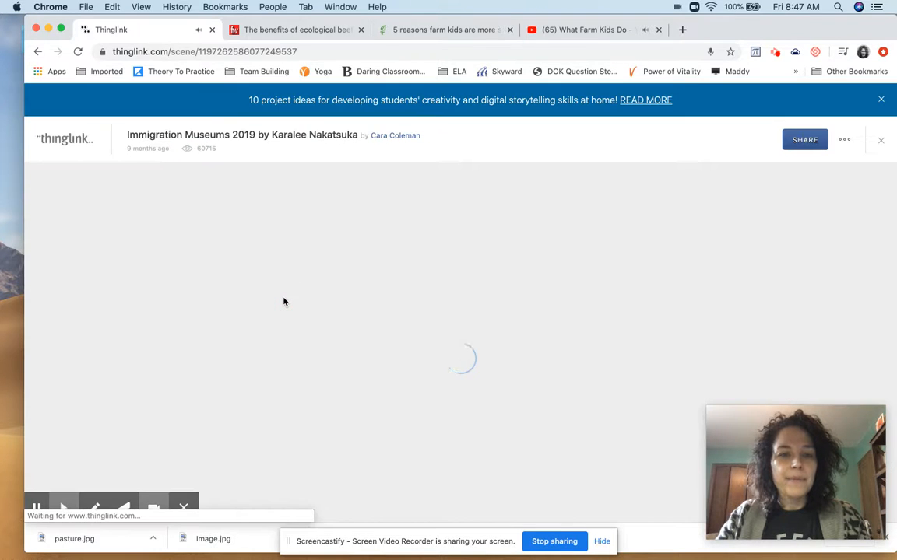
scroll(513, 265, "down", 1)
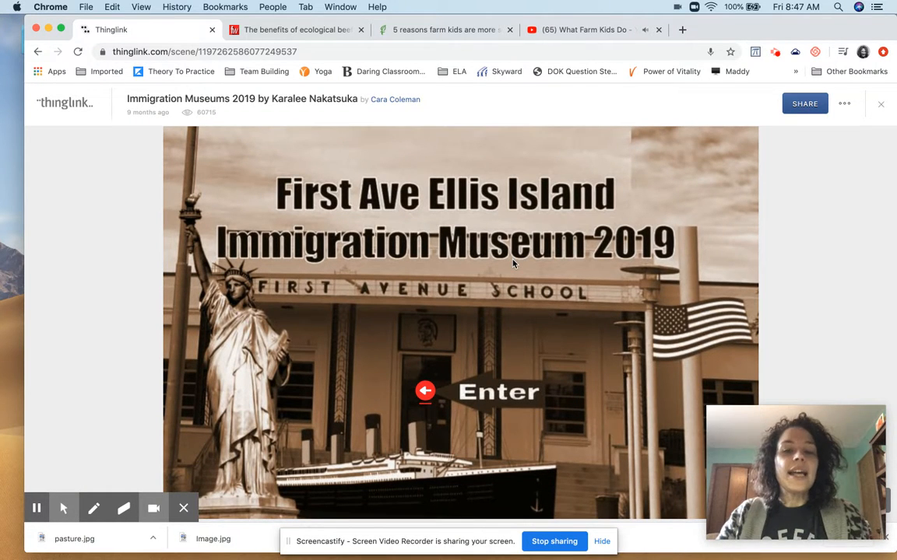
scroll(572, 297, "down", 1)
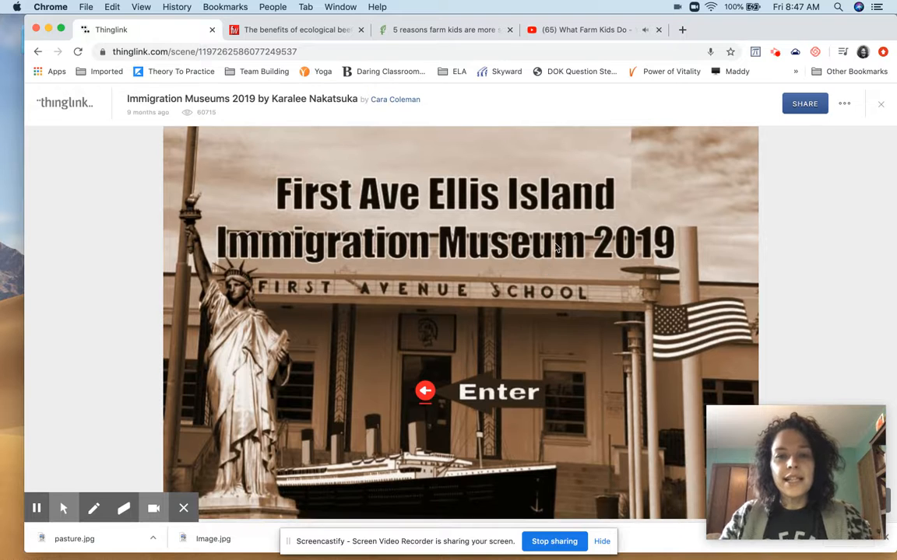
left_click(424, 390)
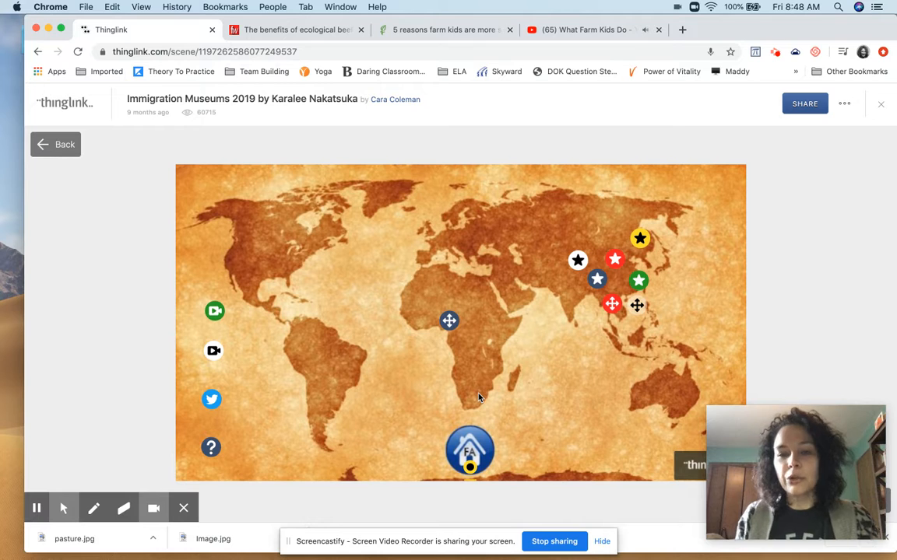
View the tag in Africa and the green video tag on the world map, and leave the museum example.
left_click(449, 324)
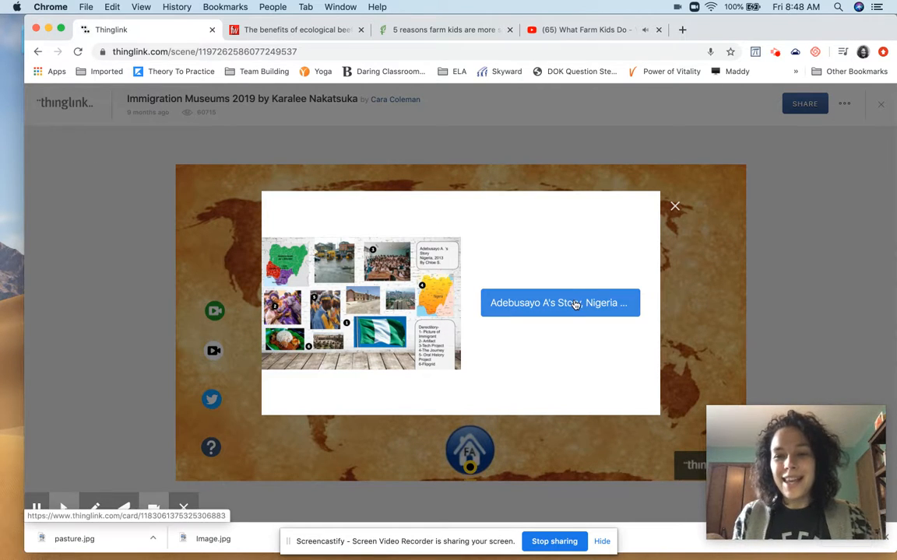
left_click(674, 207)
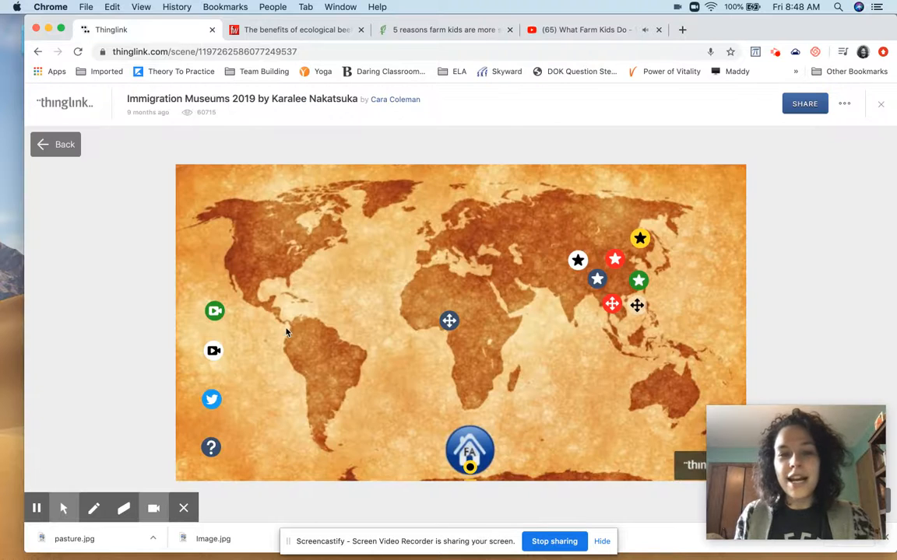
left_click(215, 308)
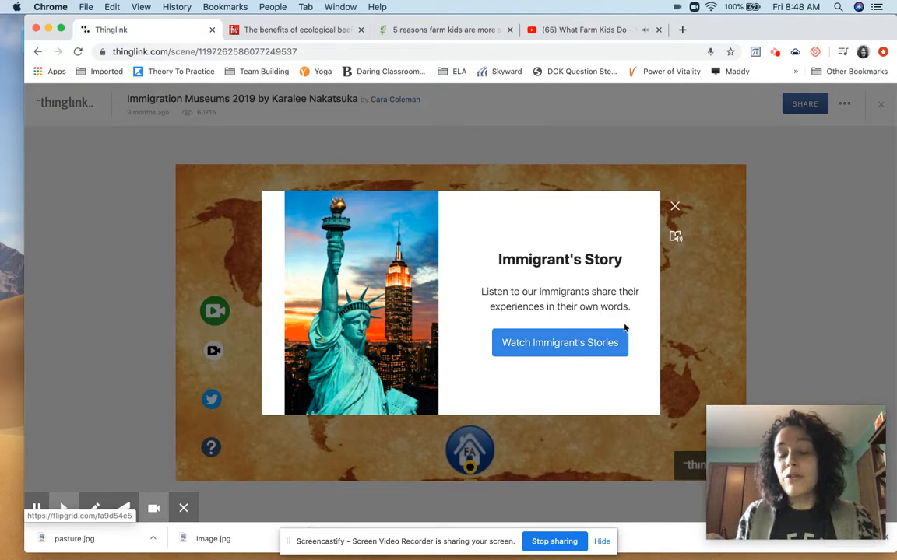
left_click(676, 205)
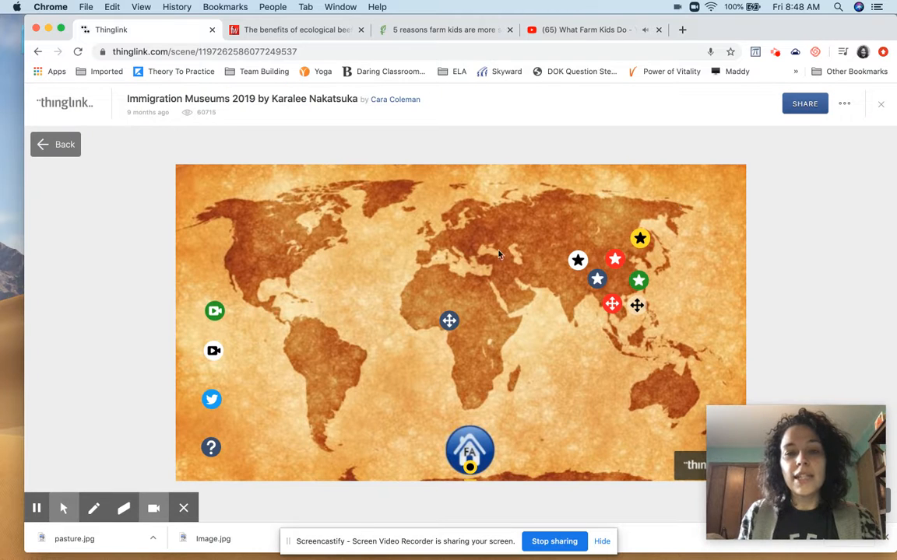
left_click(215, 311)
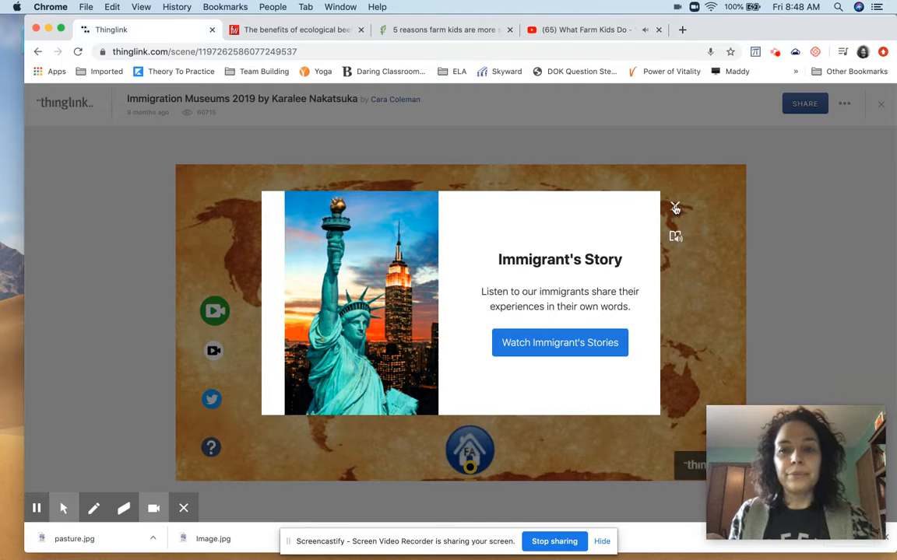
left_click(675, 206)
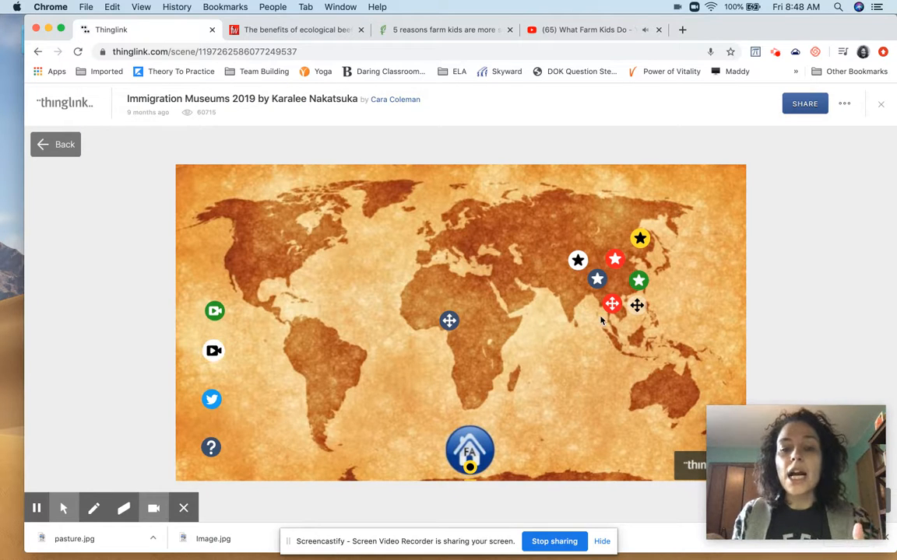
left_click(52, 144)
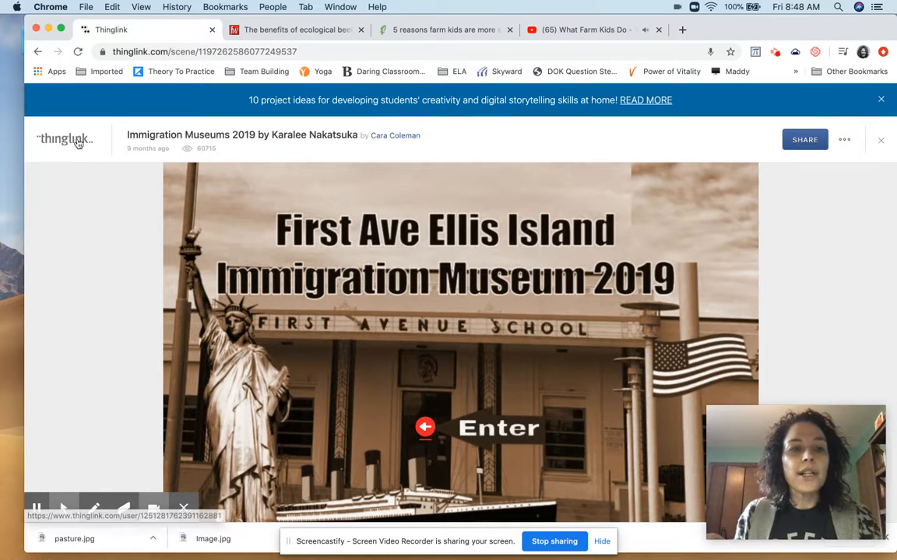
left_click(69, 139)
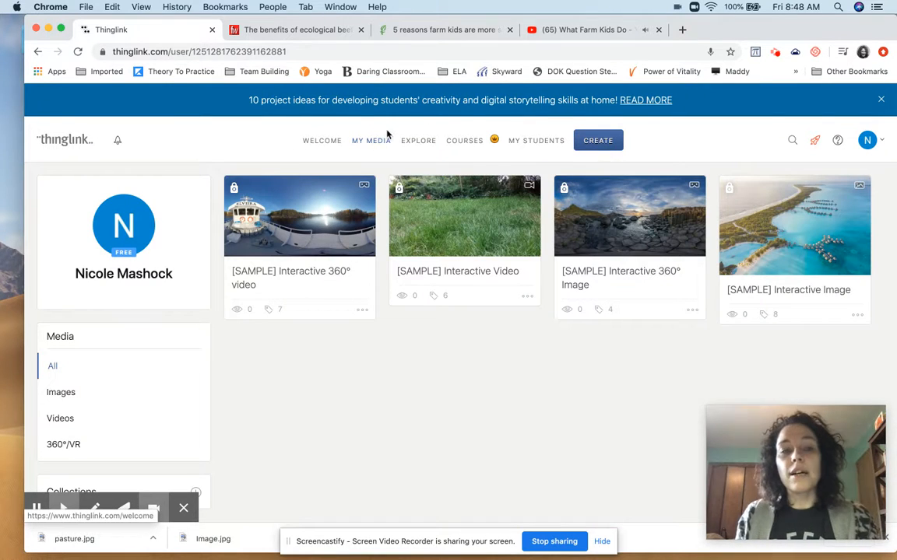
Browse the featured projects in Explore and return to My Media.
left_click(421, 141)
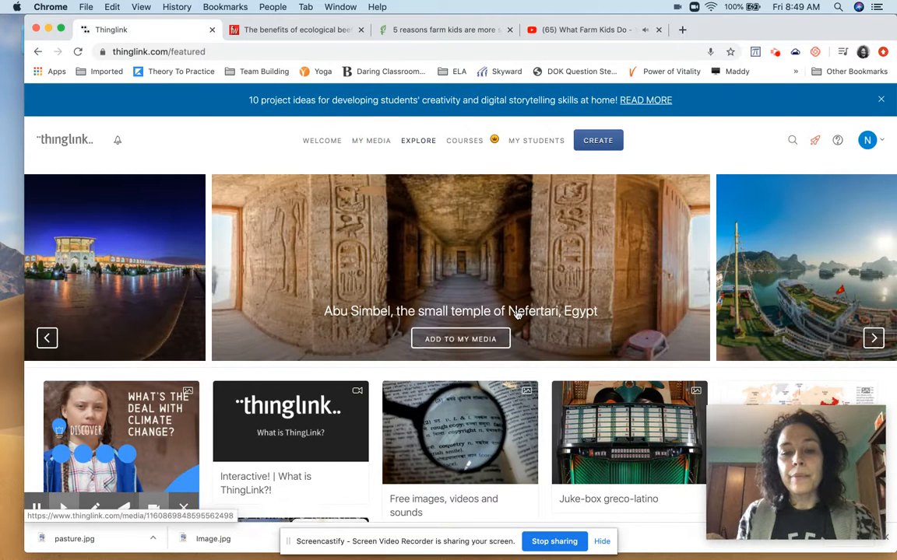
scroll(517, 314, "down", 3)
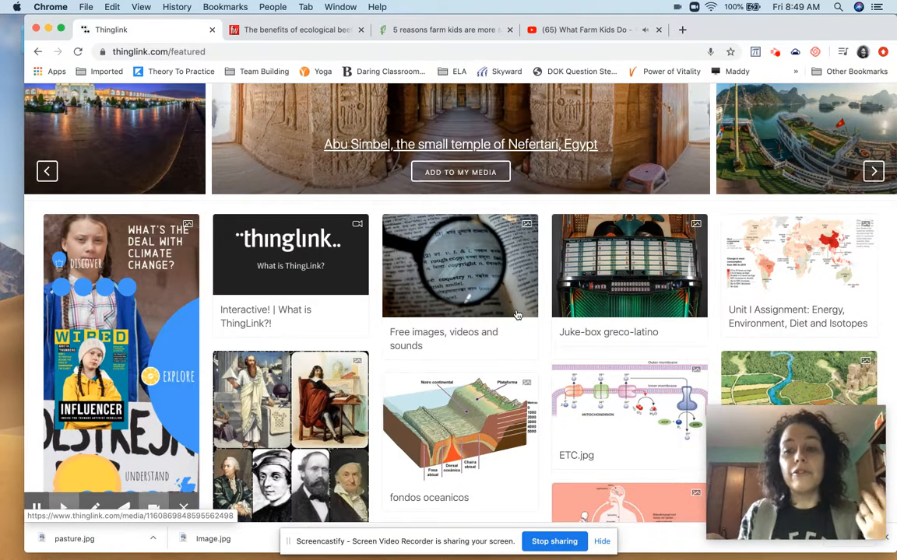
scroll(517, 313, "down", 10)
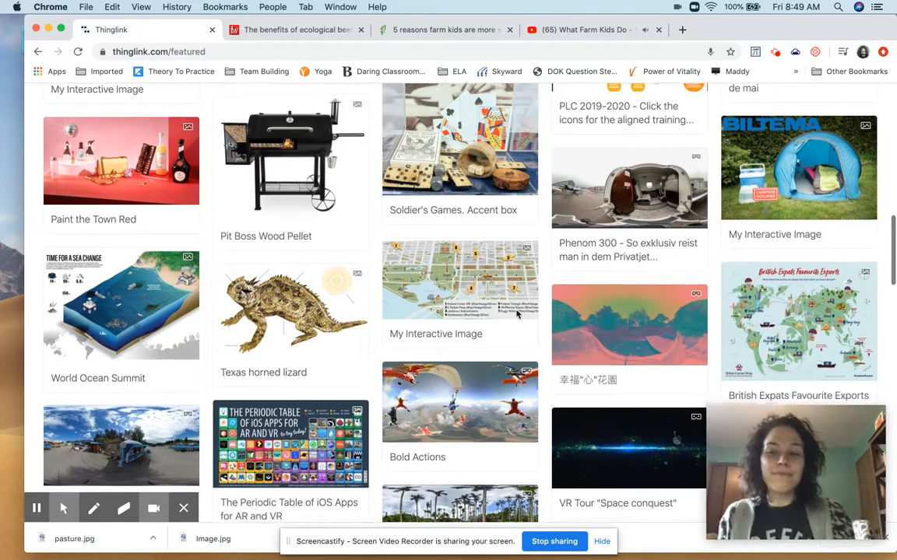
scroll(517, 313, "up", 10)
scroll(517, 314, "up", 5)
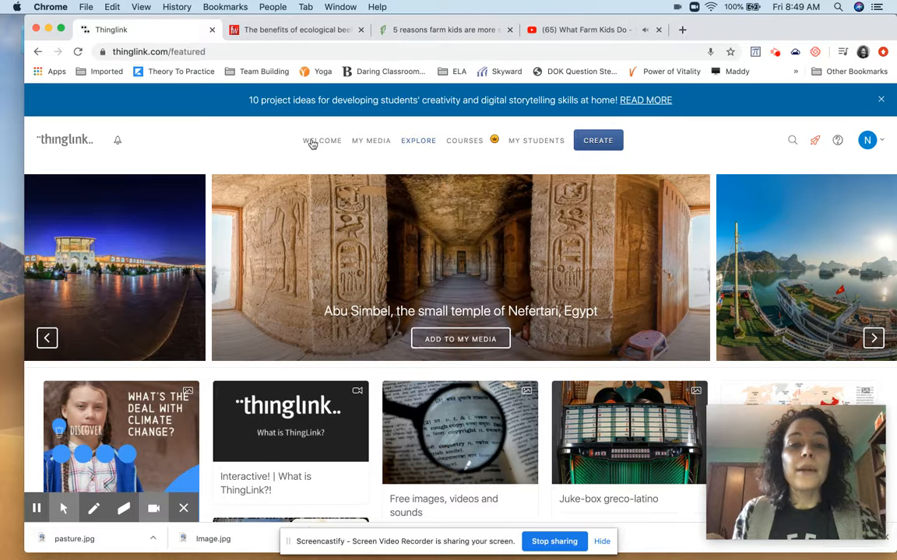
left_click(369, 141)
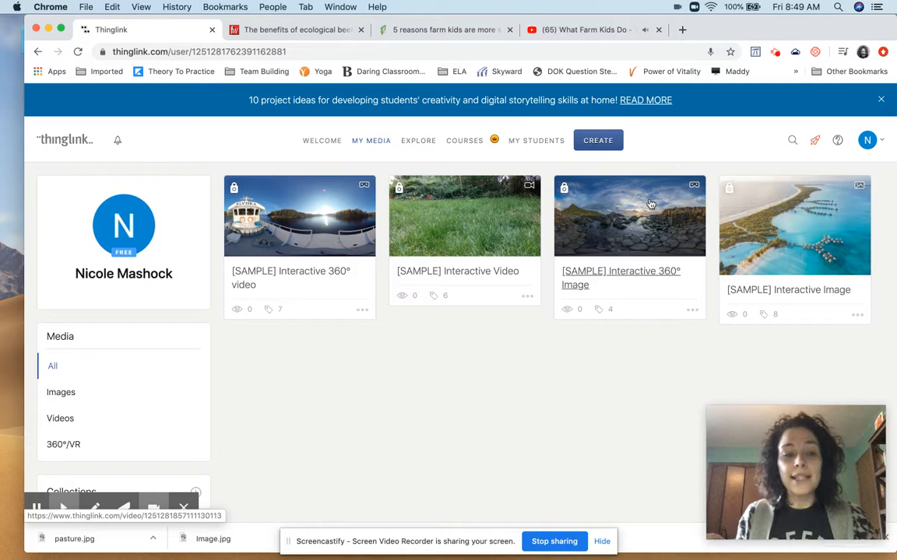
scroll(376, 352, "down", 1)
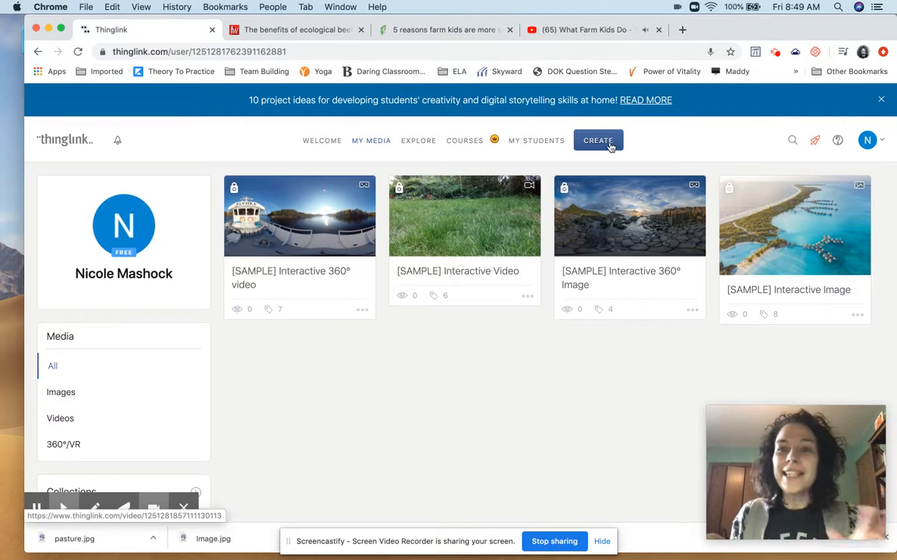
Upload pasture.jpg from the Desktop as a new image, and clear the recording toolbar and downloads bar from the editor view.
left_click(610, 145)
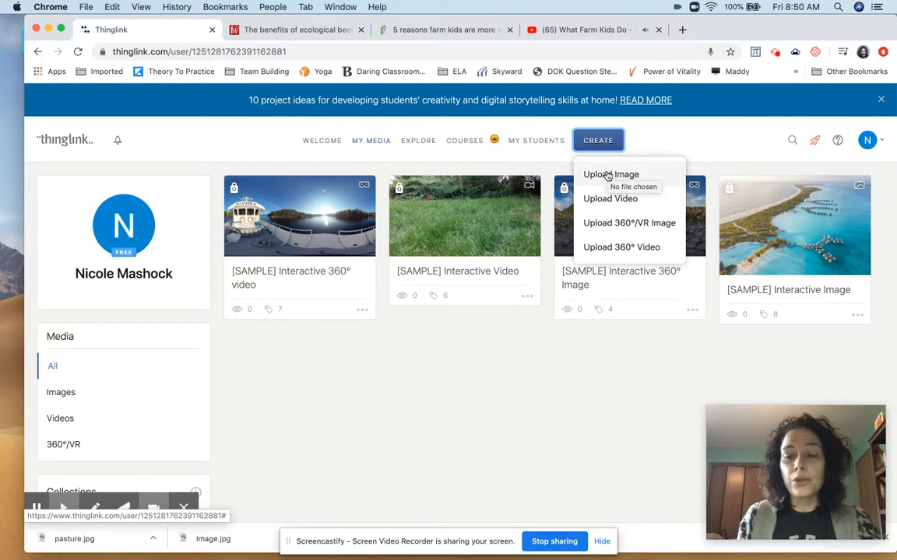
left_click(607, 175)
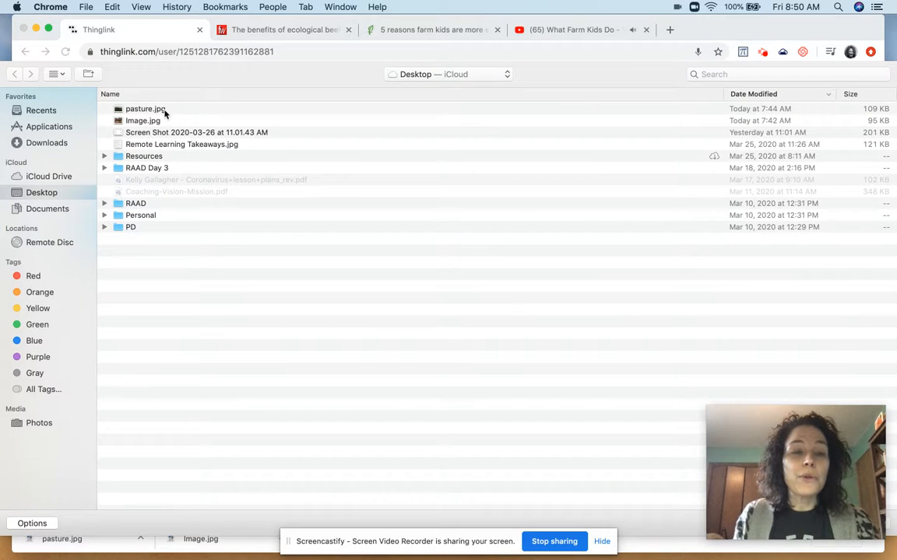
left_click(147, 109)
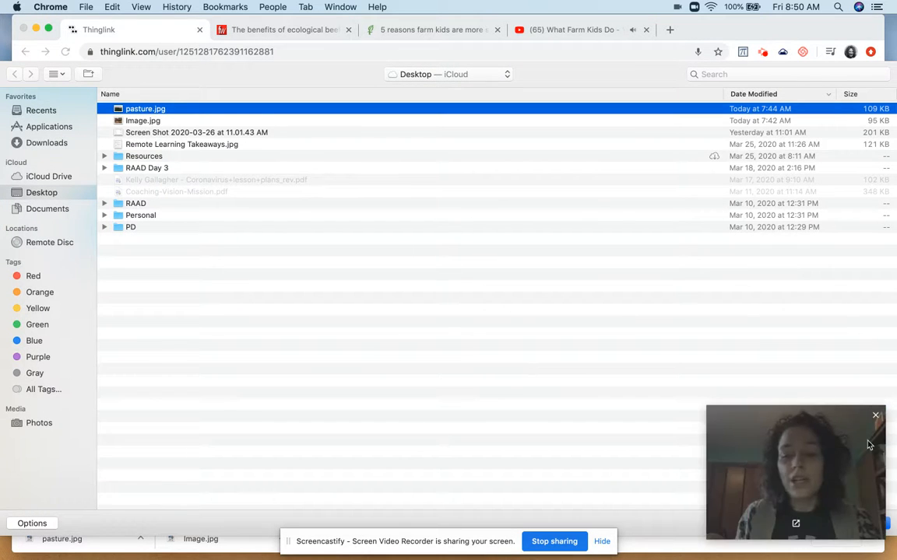
left_click(875, 418)
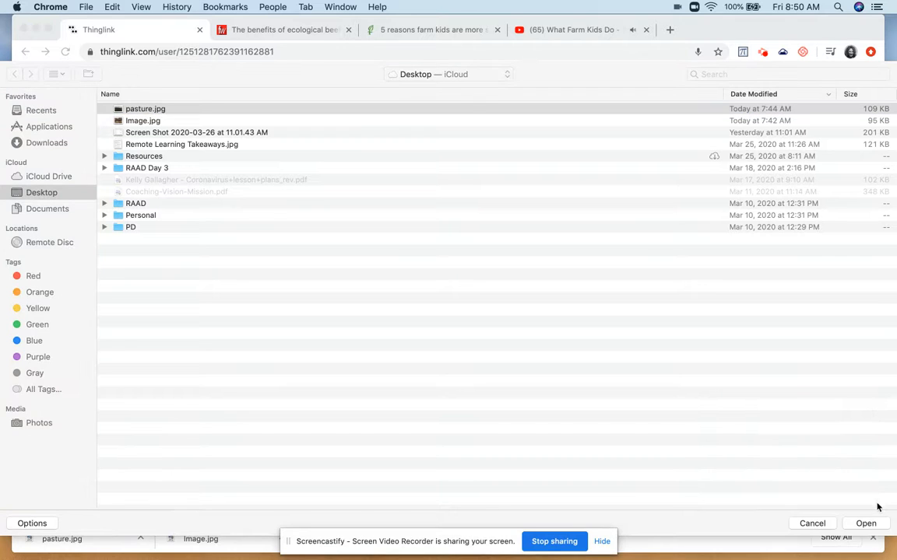
left_click(865, 523)
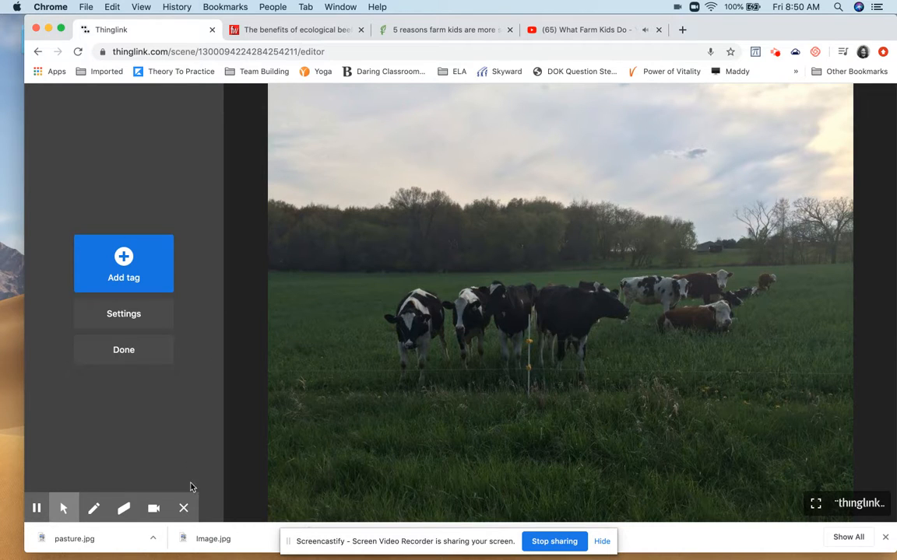
left_click(184, 508)
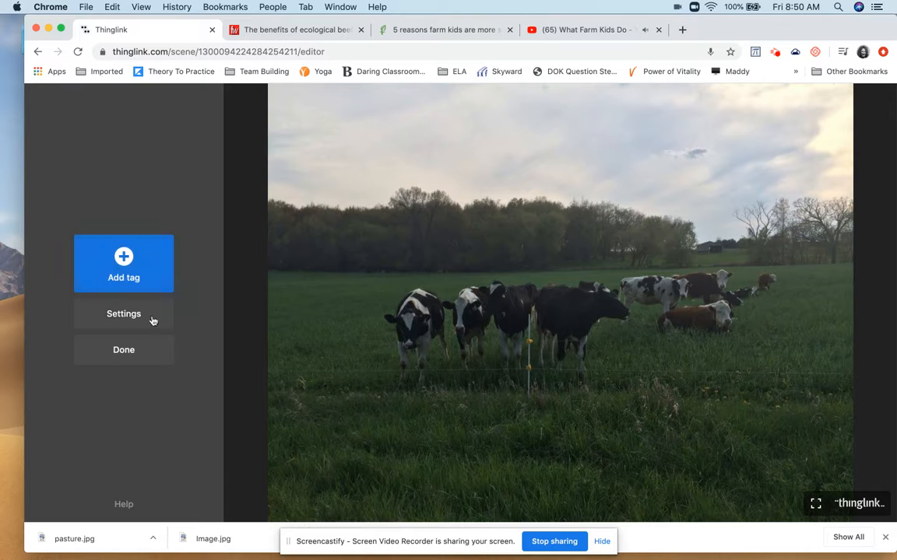
left_click(883, 537)
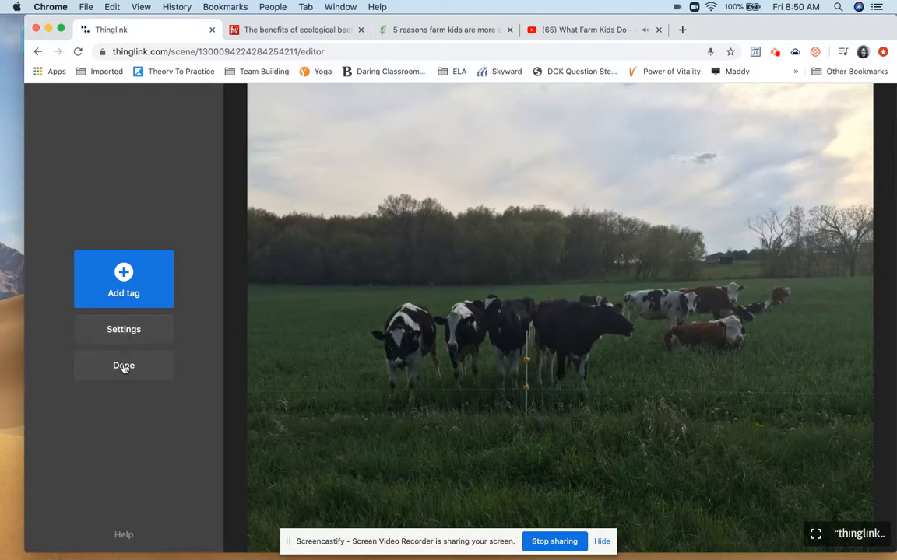
Review the pasture image's settings and its tag color scheme options, and return to the main editor without changing them.
left_click(124, 331)
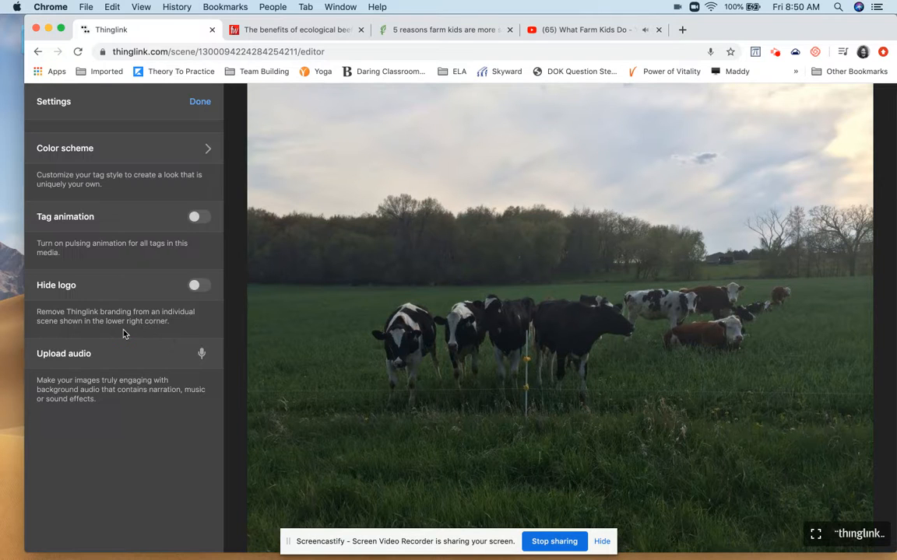
left_click(207, 150)
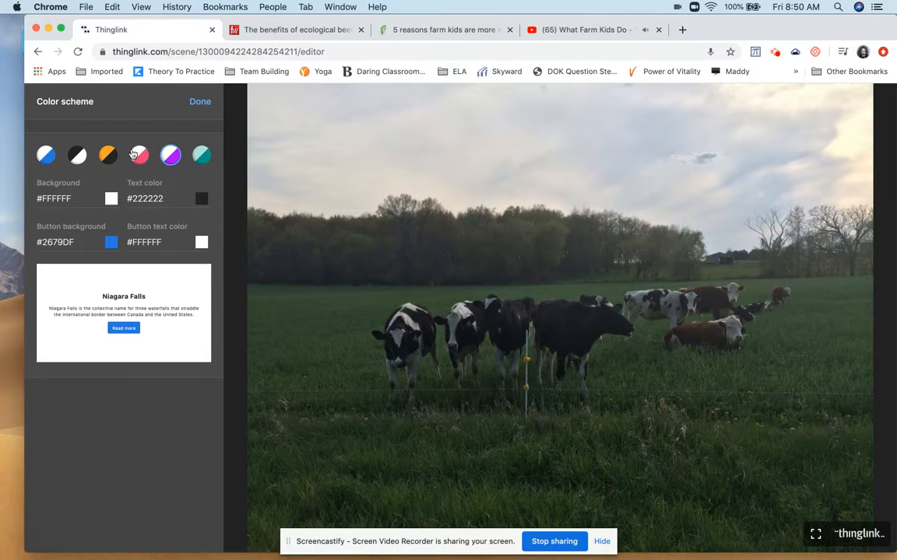
left_click(200, 103)
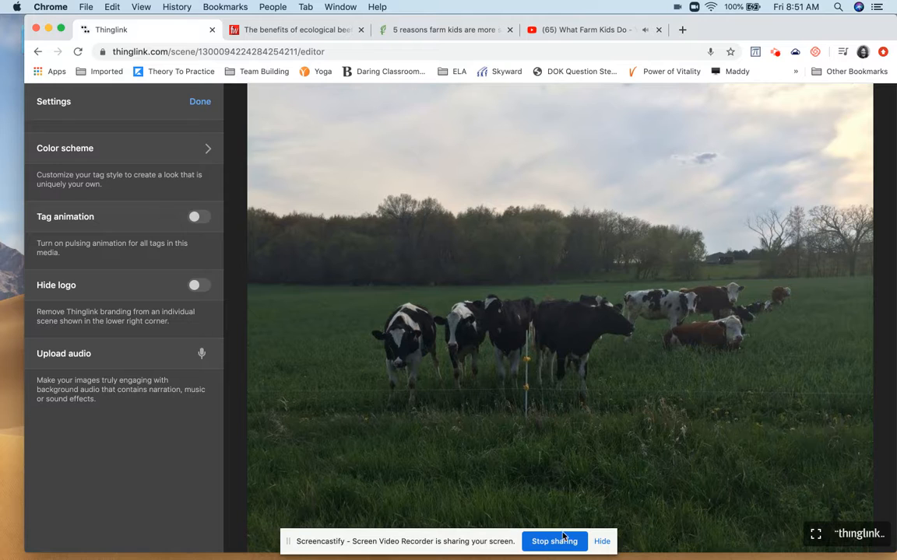
left_click(602, 541)
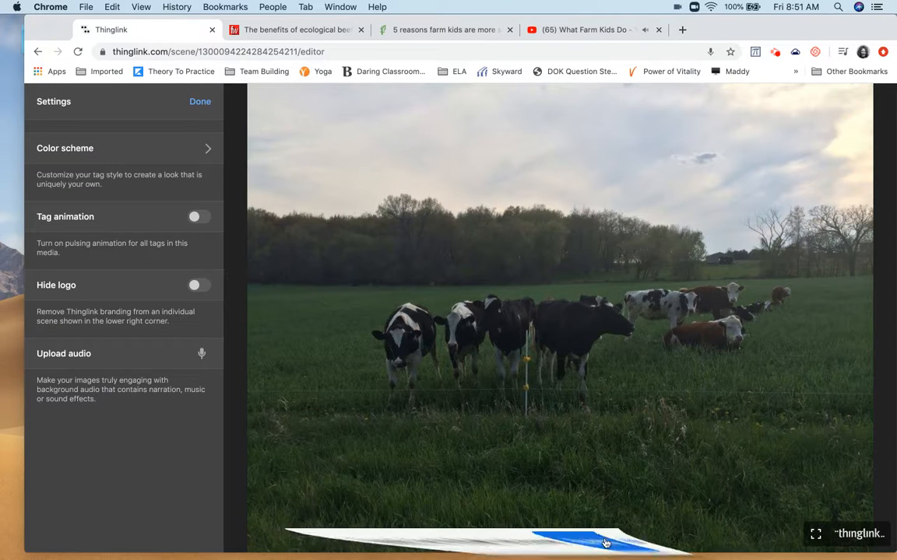
left_click(200, 102)
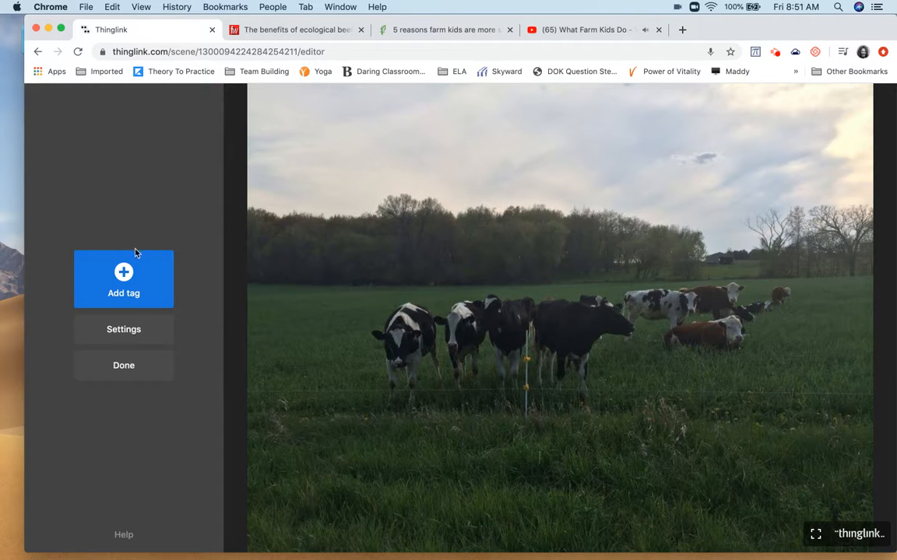
Add a text and media tag to the pasture image and give it the white circle icon with a red ring.
left_click(124, 271)
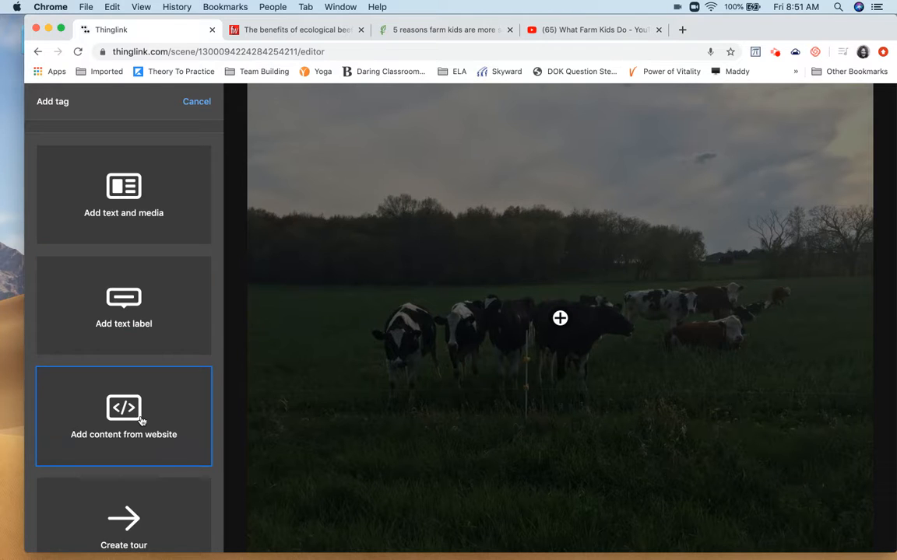
scroll(141, 420, "down", 2)
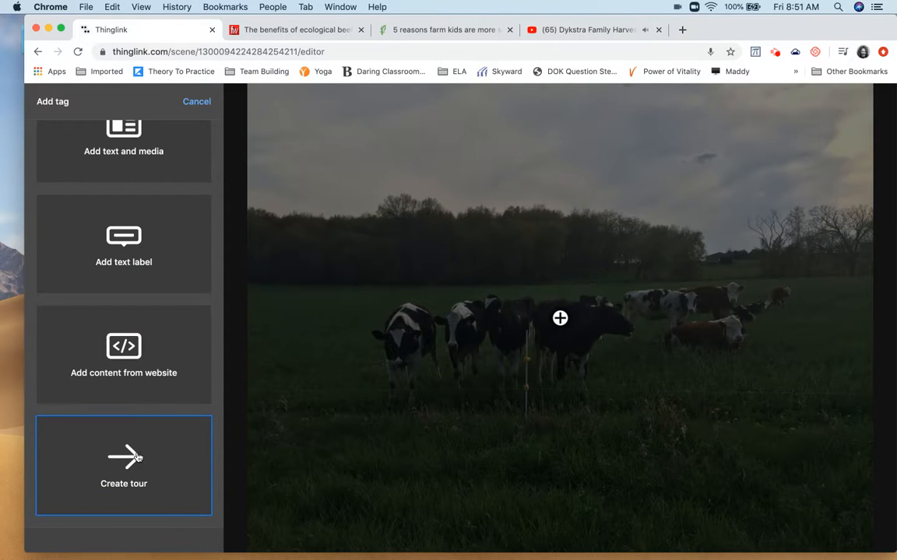
scroll(137, 372, "up", 2)
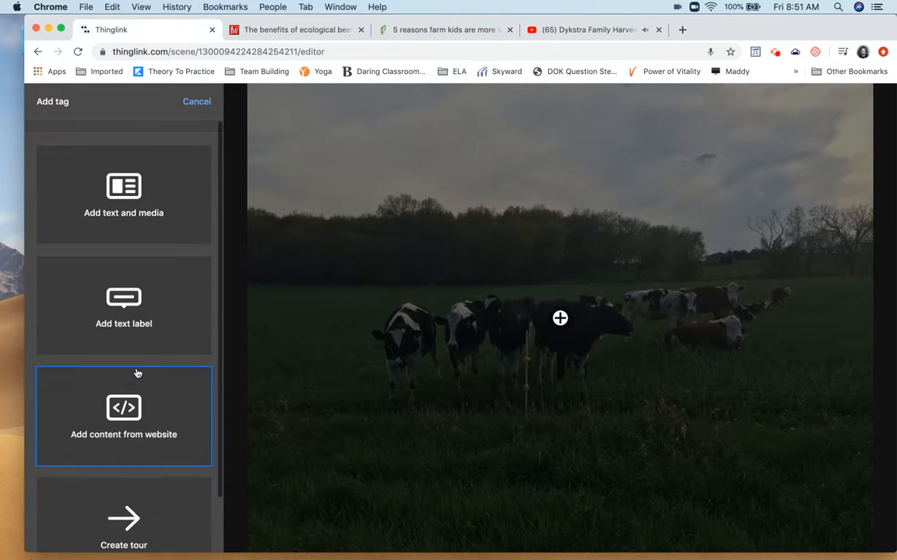
left_click(157, 214)
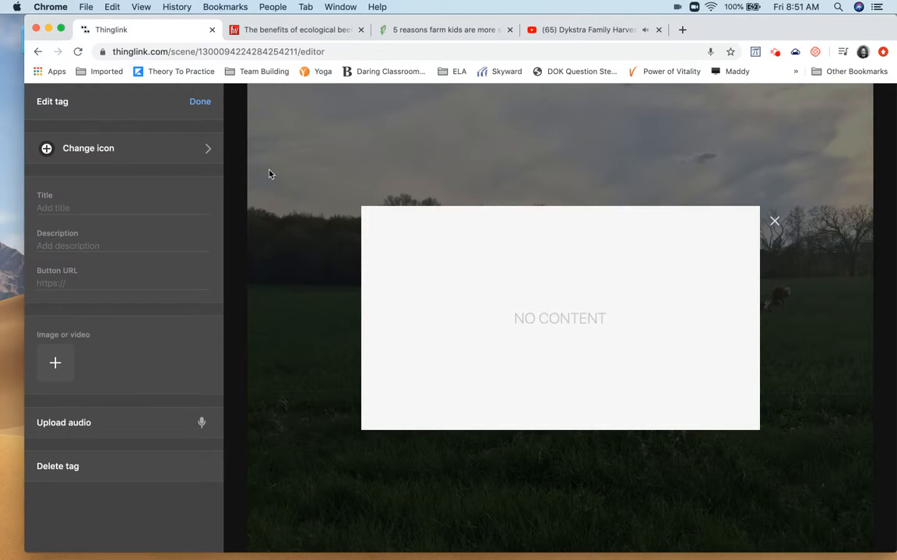
left_click(202, 151)
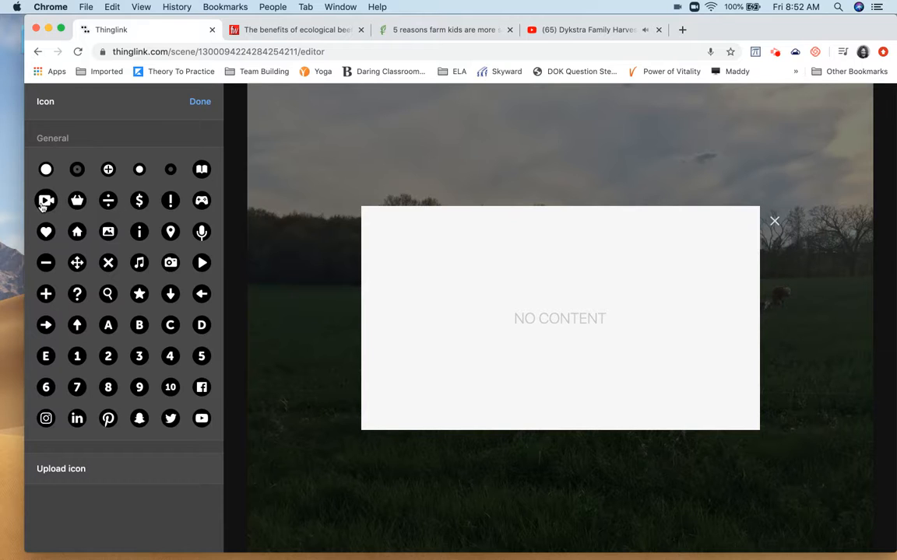
left_click(48, 171)
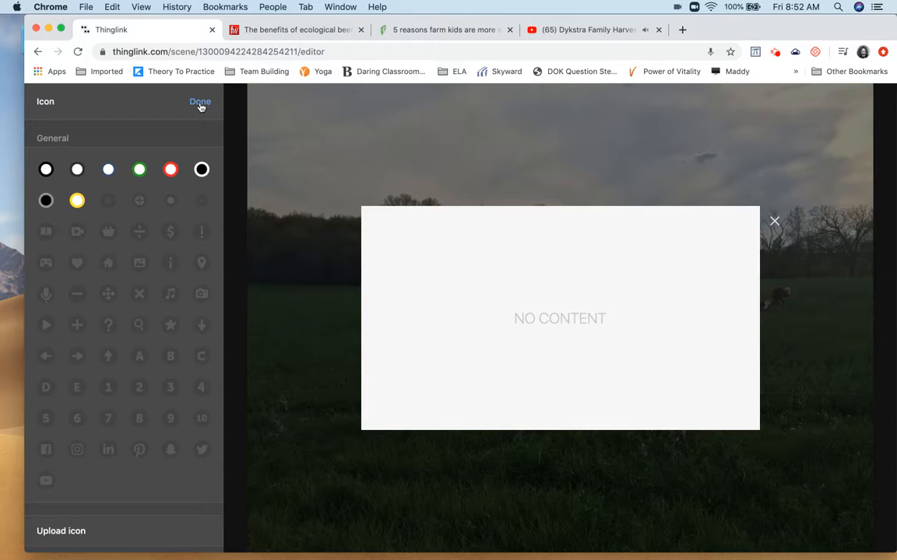
left_click(171, 170)
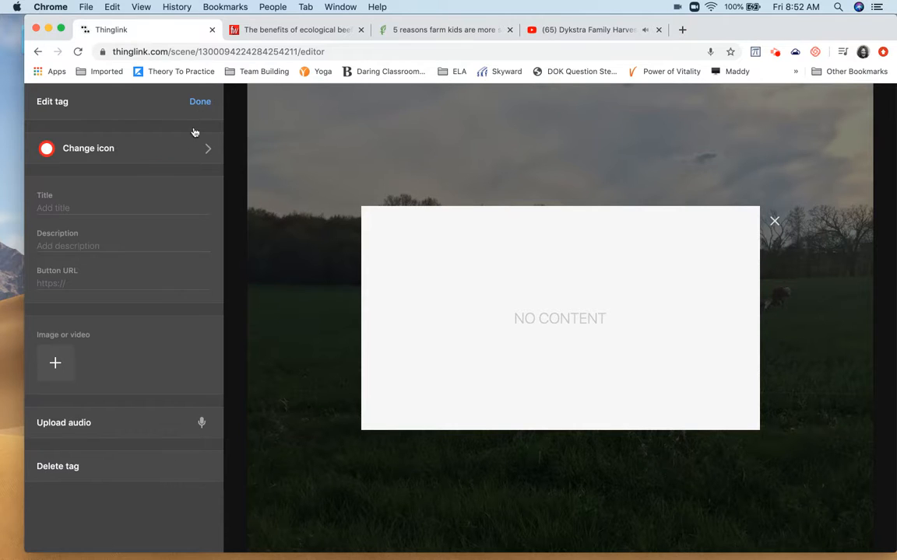
Title the new tag "Farm Kids & Chores".
left_click(78, 212)
type("F")
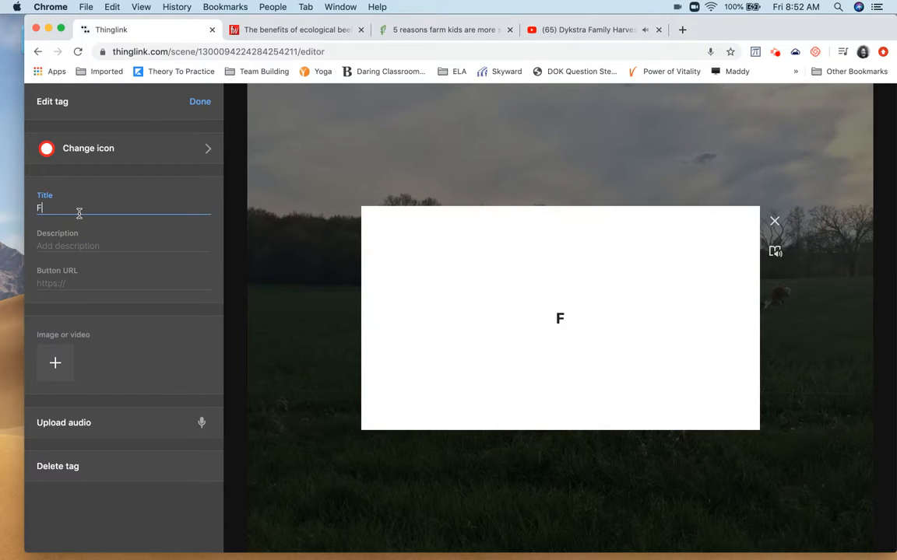
key("BackSpace")
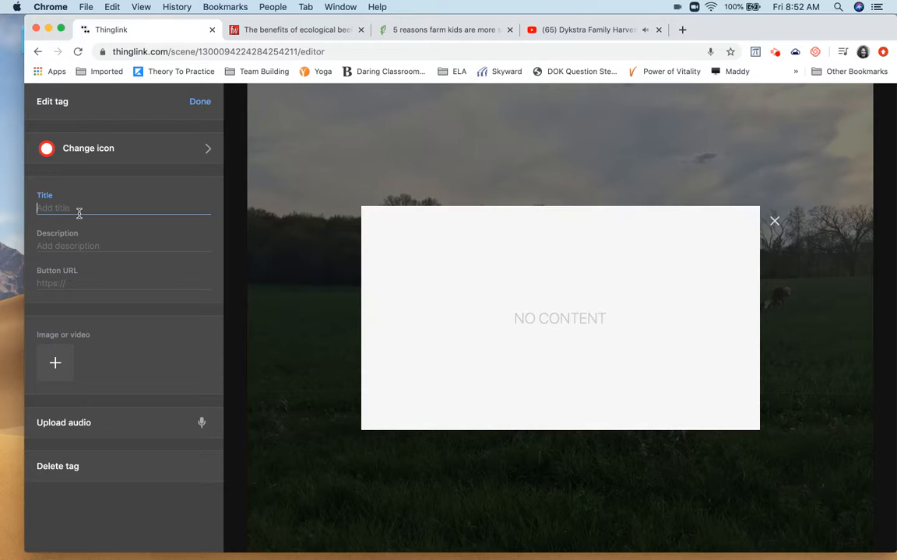
type("Farm Kids")
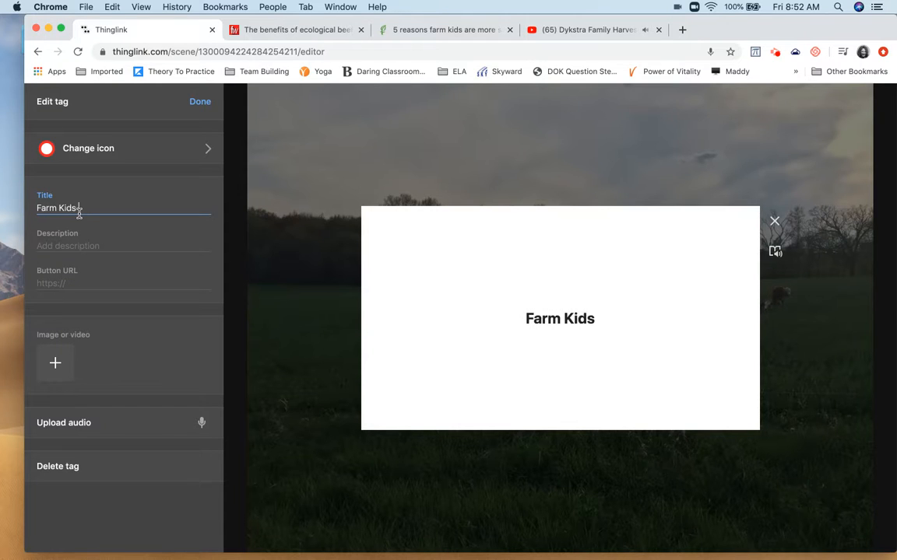
type(" & Chores")
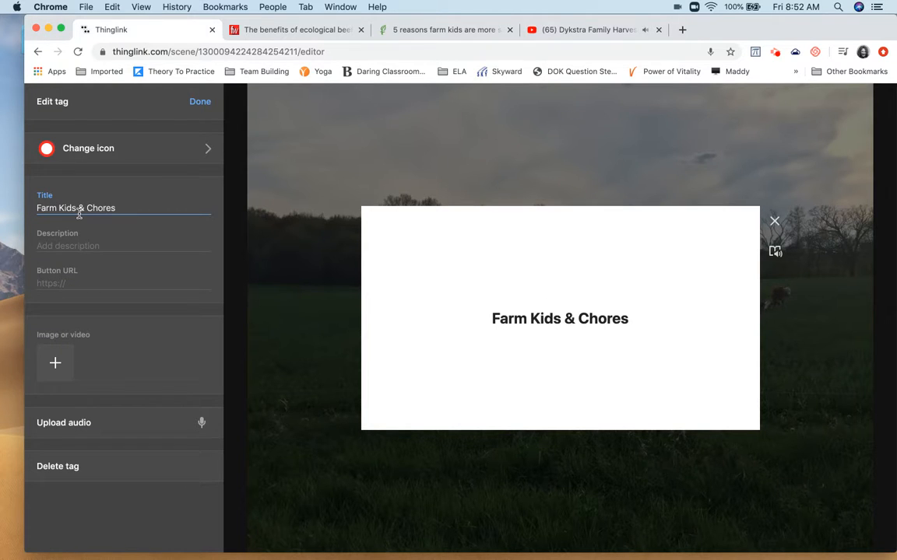
Enter the tag description "My boys have farm chores to do everywhere where they are taking care of the animals.".
left_click(75, 246)
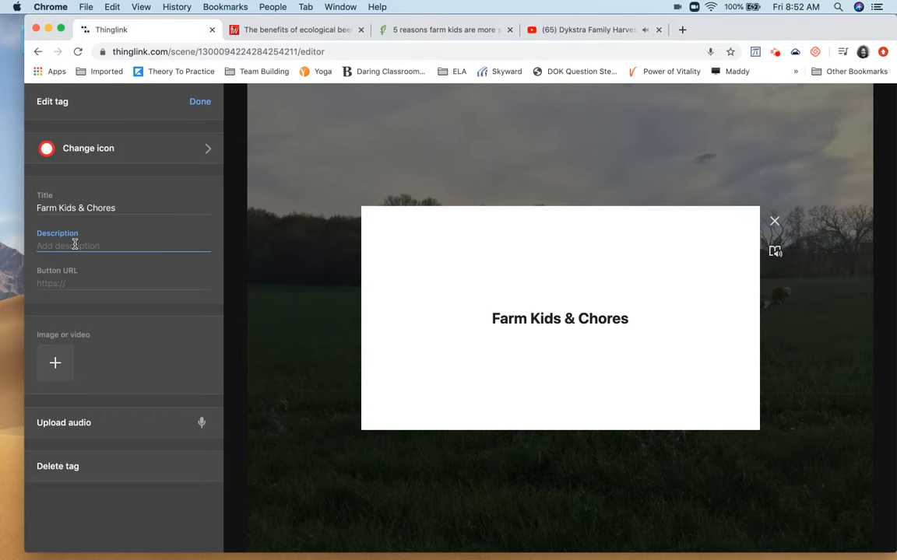
type("My boys")
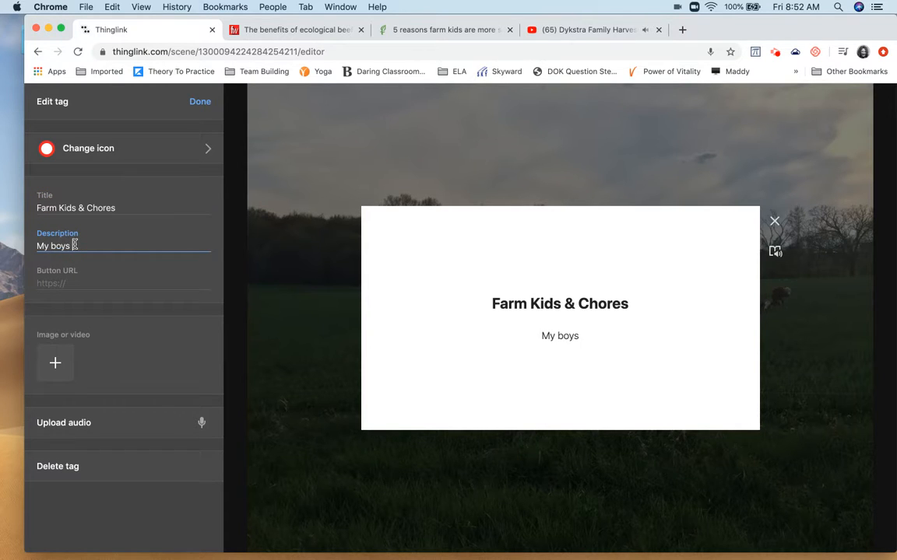
type(" have farm ")
type("chores hav")
type("e")
key("BackSpace")
key("BackSpace")
key("BackSpace")
key("BackSpace")
key("BackSpace")
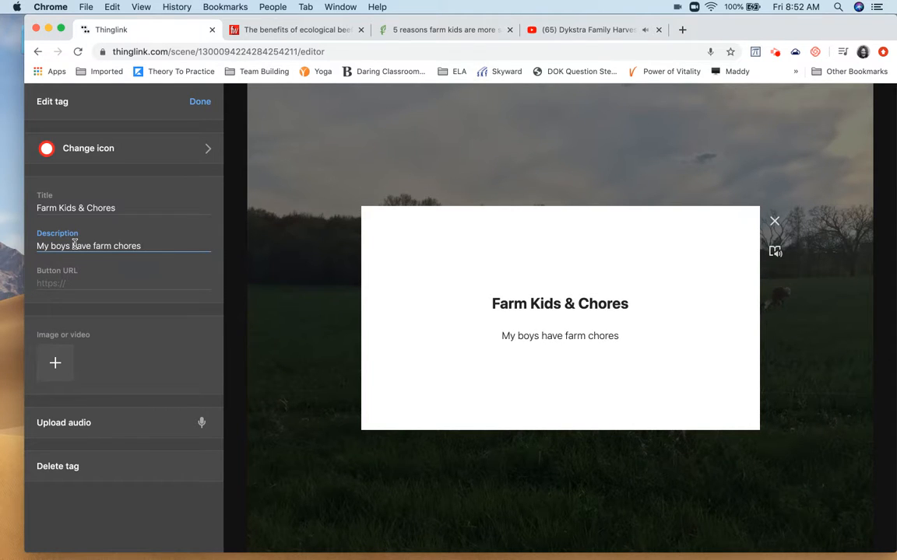
type("to do ev")
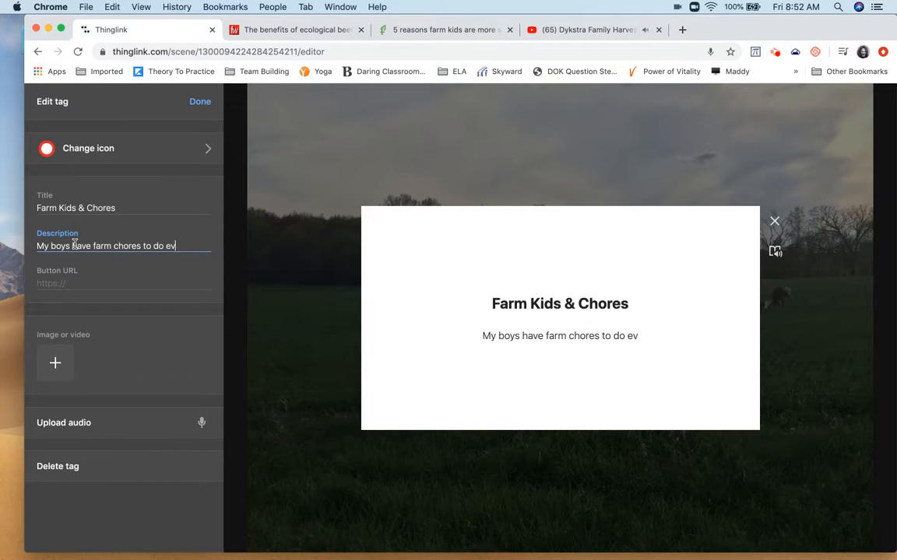
type("erywhere where they")
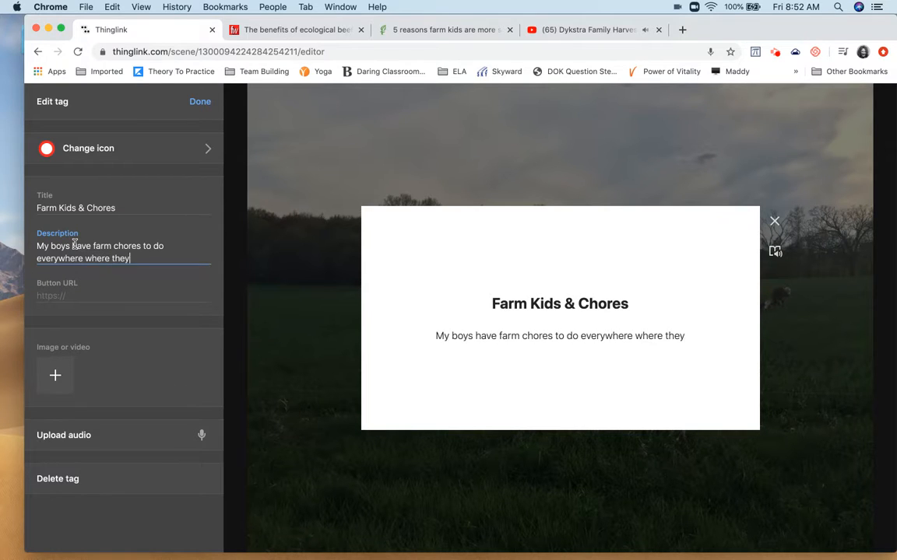
type(" are taking care of the")
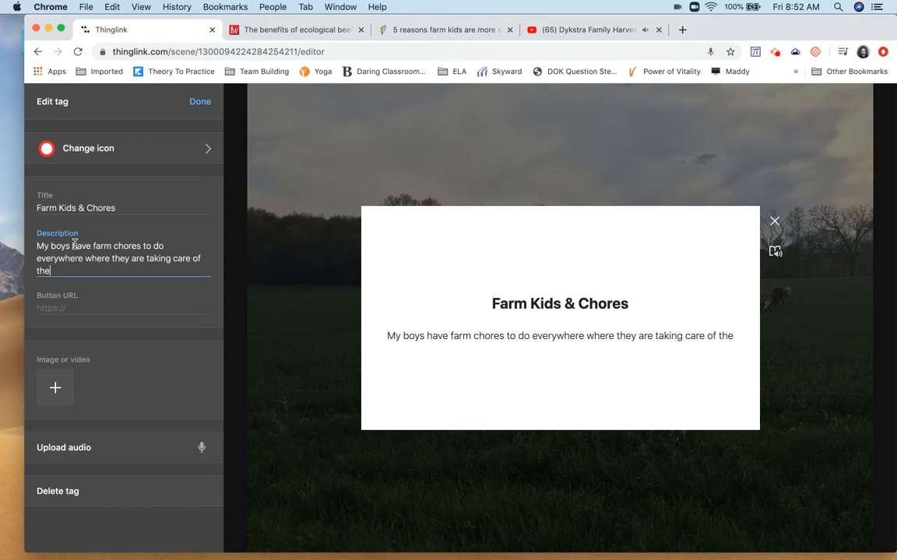
type(" animals.")
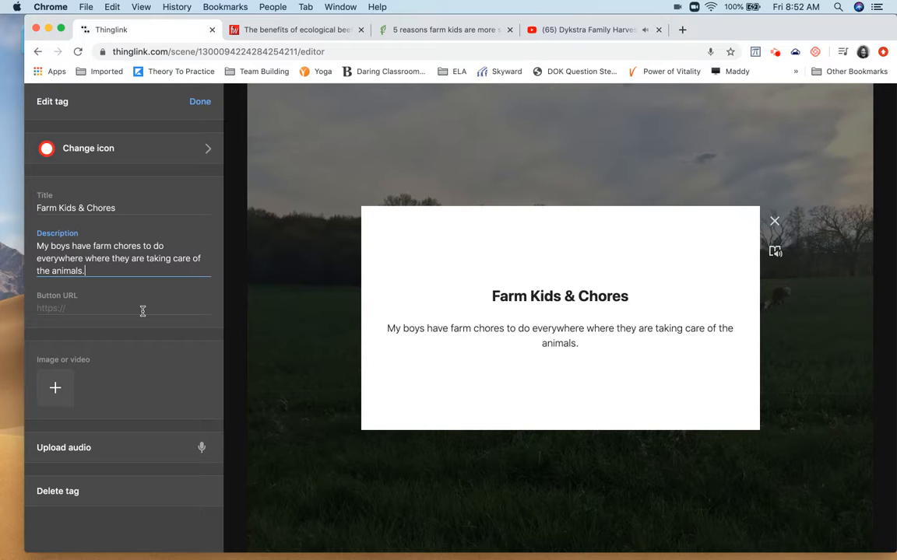
Add Image.jpg from the Desktop as the picture in the Farm Kids & Chores tag.
left_click(56, 389)
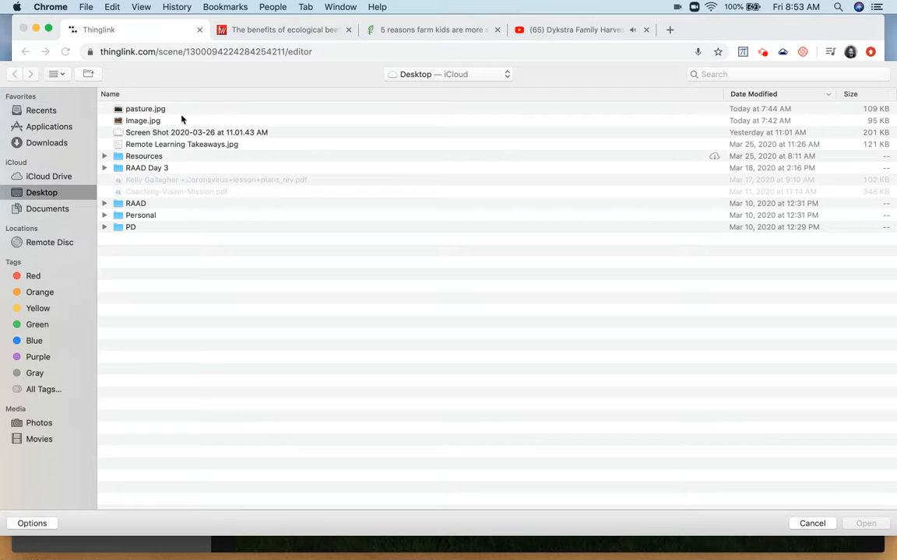
left_click(173, 123)
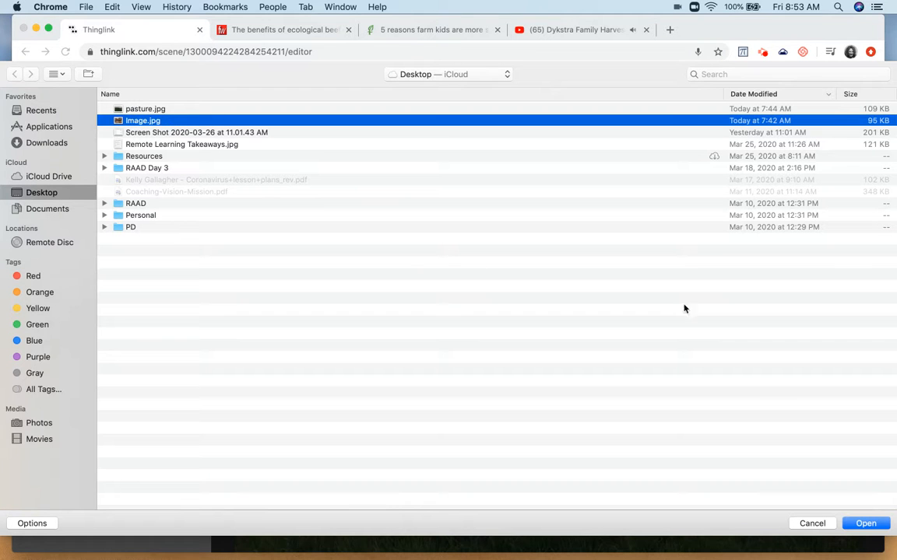
left_click(862, 523)
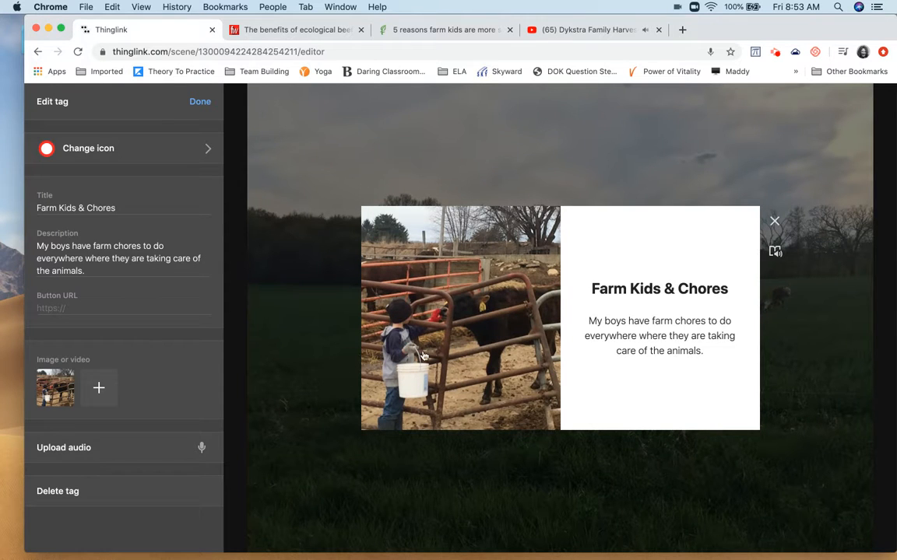
left_click(449, 32)
left_click(473, 46)
key("super+c")
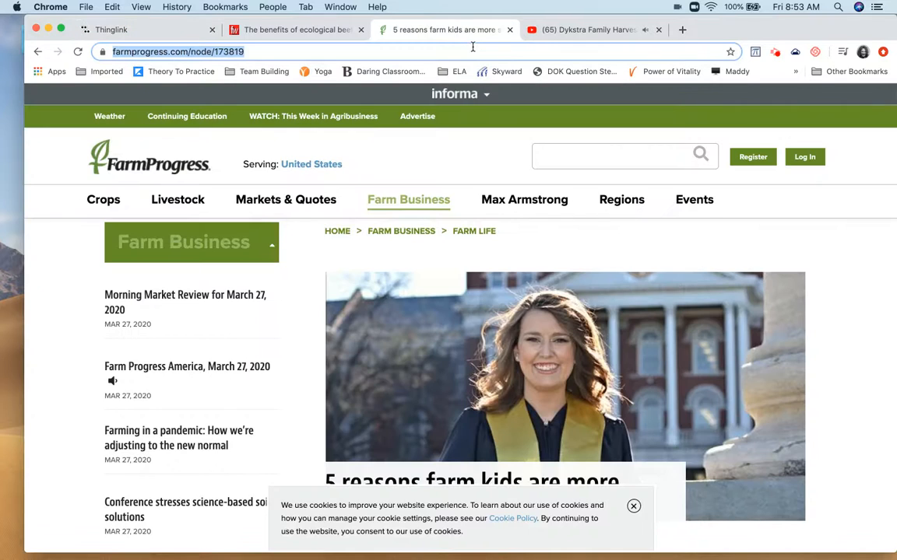
left_click(139, 35)
left_click(95, 302)
key("super+v")
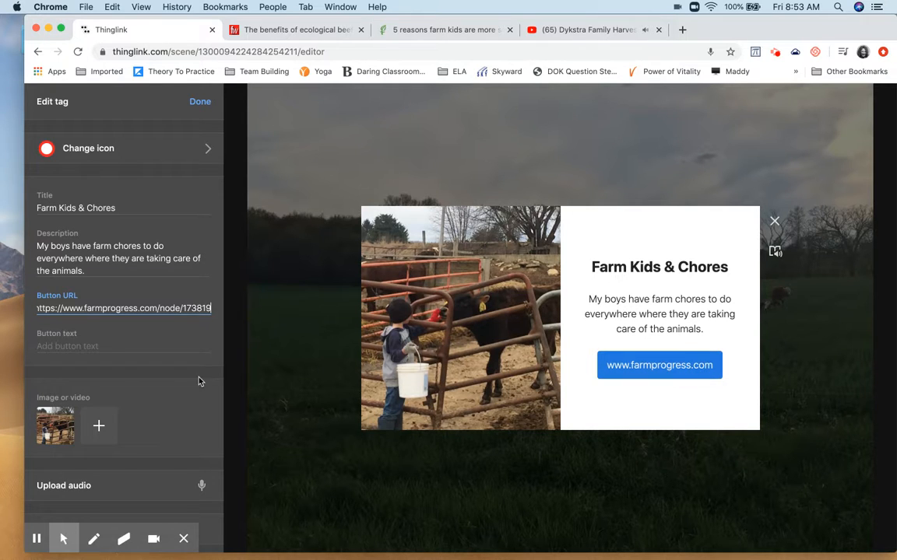
Record an audio clip for the Farm Kids & Chores tag and dismiss the screen recording toolbar.
scroll(116, 340, "down", 1)
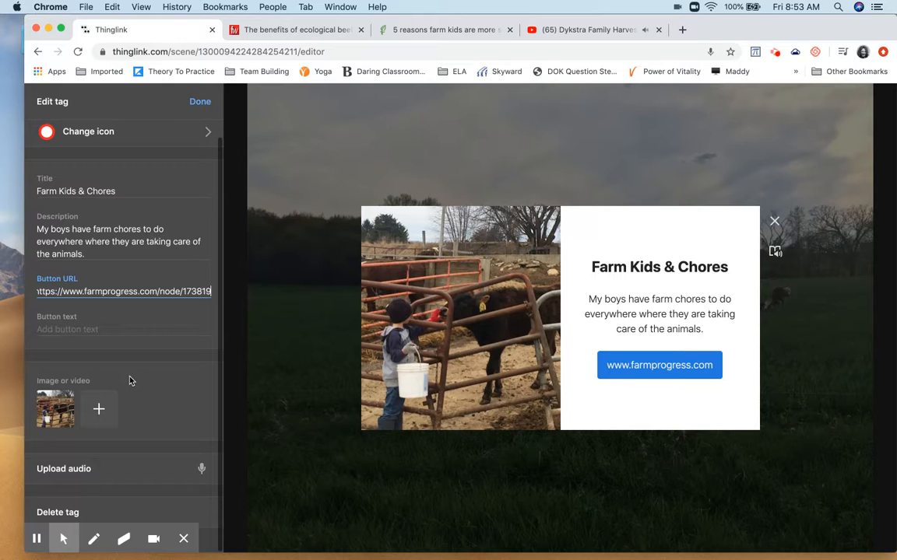
left_click(202, 469)
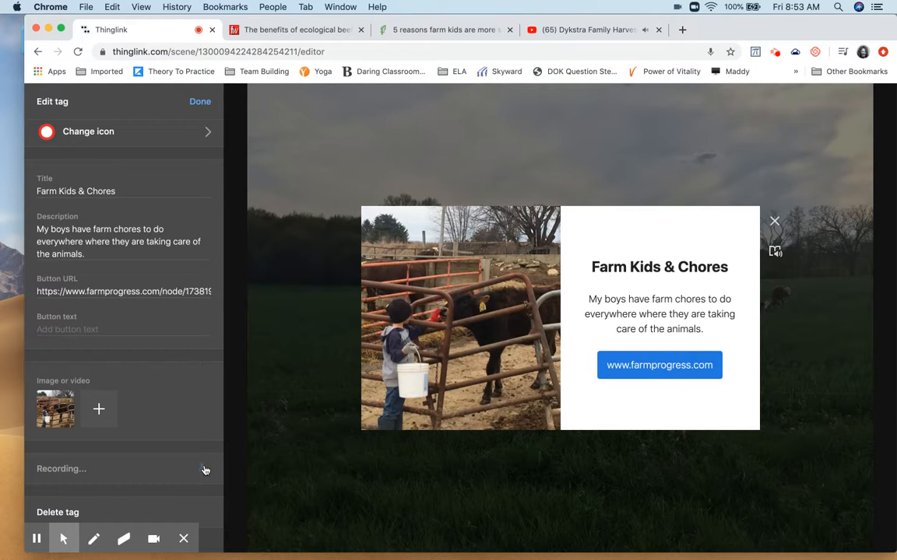
left_click(203, 471)
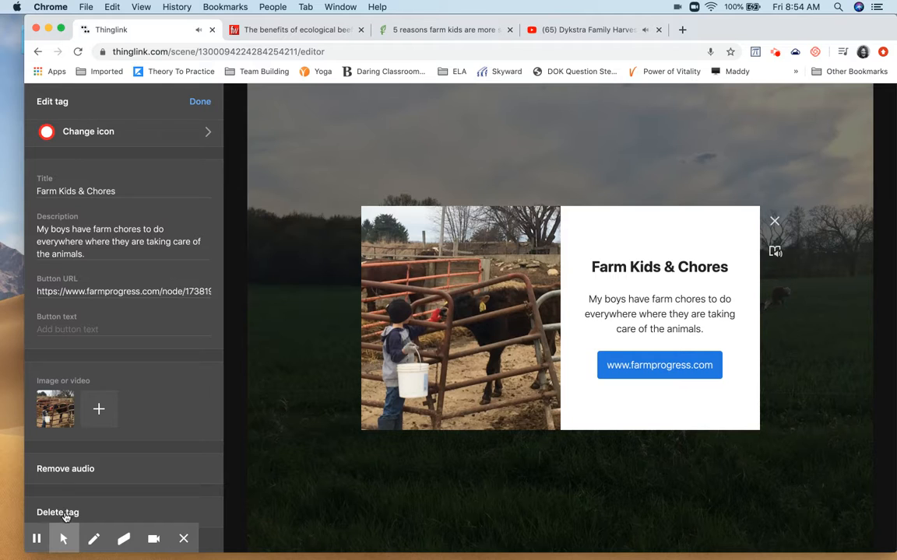
left_click(183, 539)
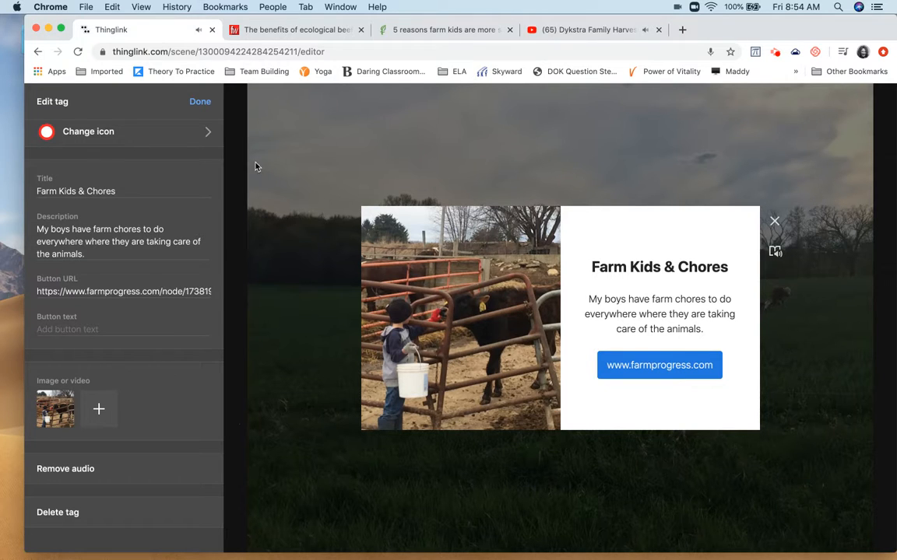
Finish editing the tag and move its red-ringed marker to the grass below and left of the front cows.
left_click(197, 101)
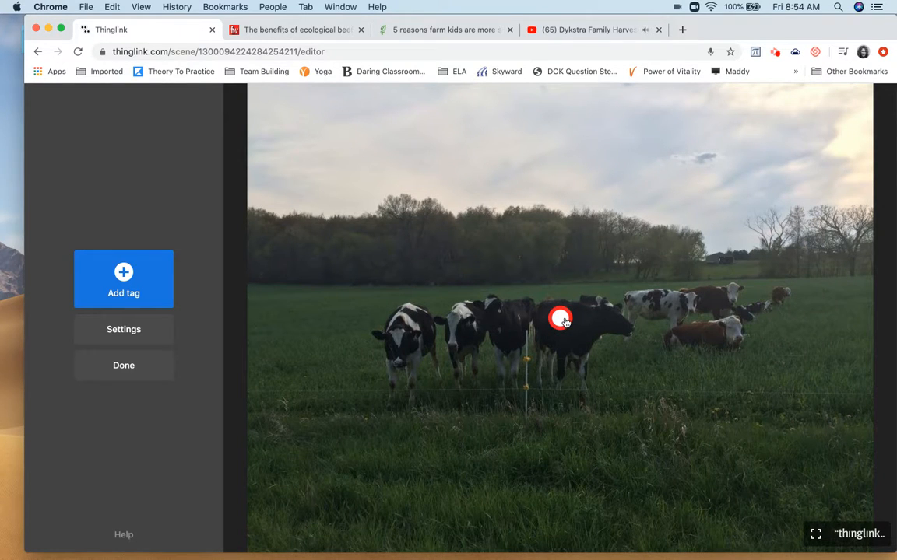
left_click_drag(560, 319, 291, 444)
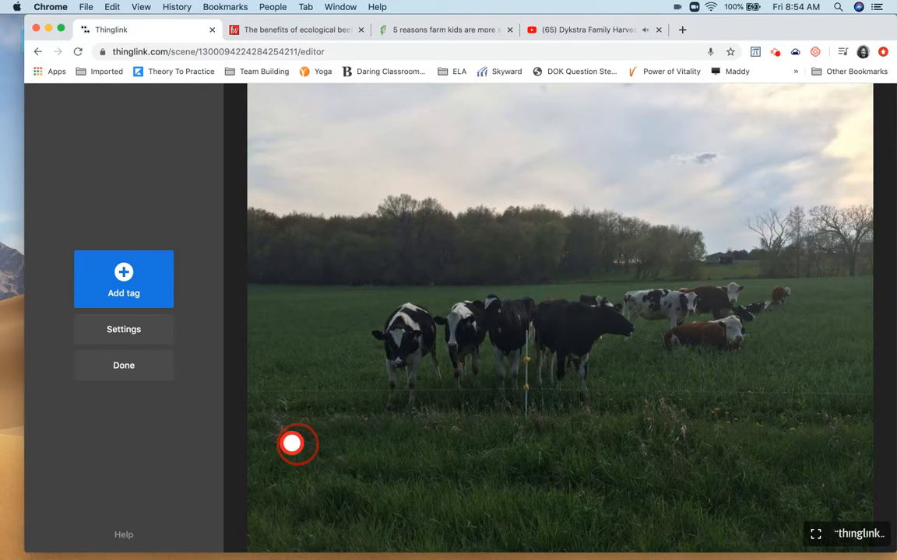
left_click_drag(292, 444, 341, 443)
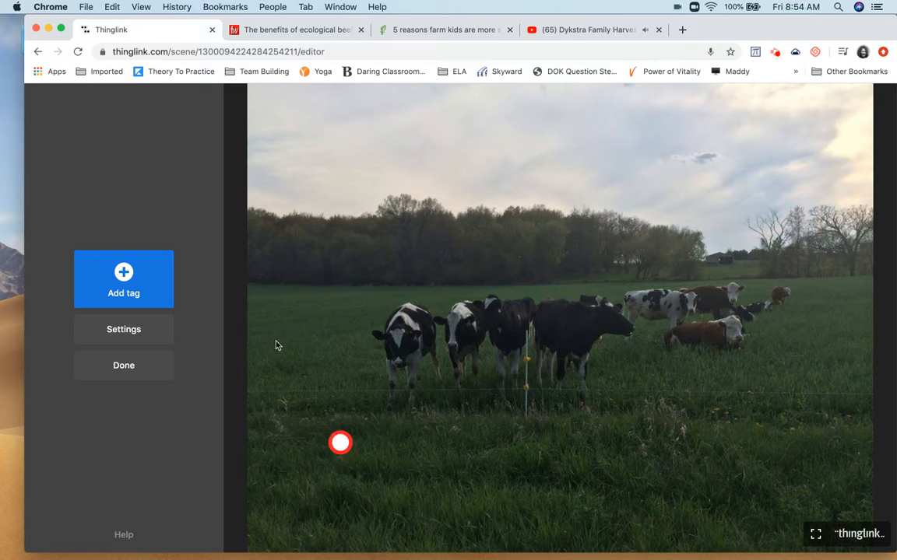
Add a text label tag to the pasture image with the text "Pasture Raised Animals".
left_click(123, 278)
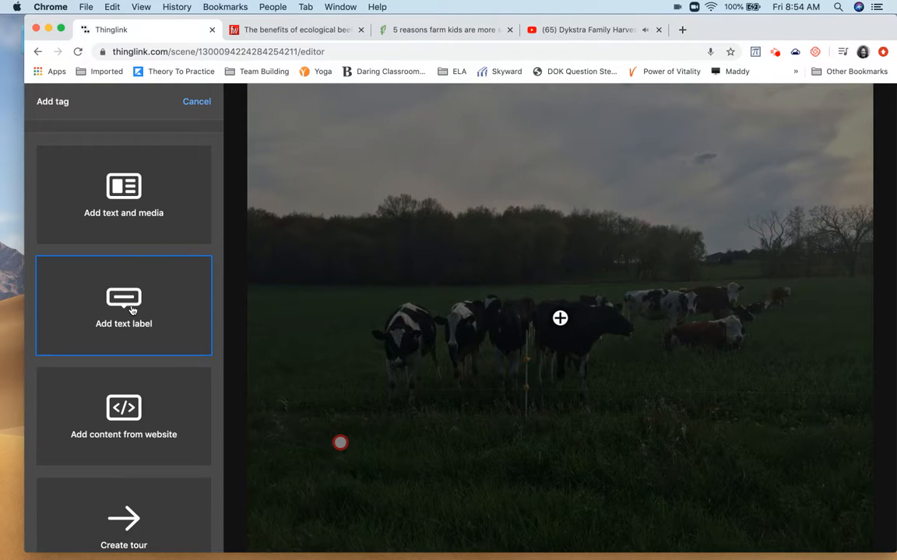
left_click(131, 309)
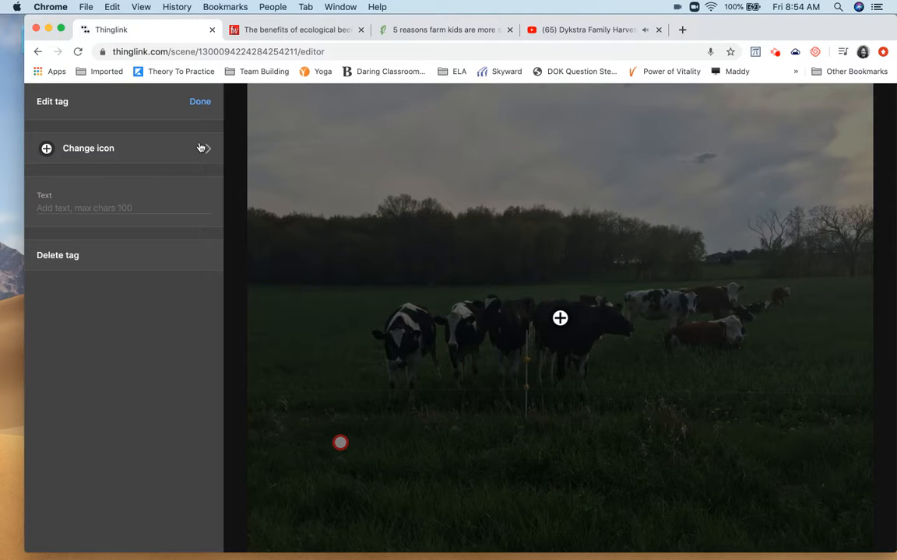
left_click(129, 210)
type("Past")
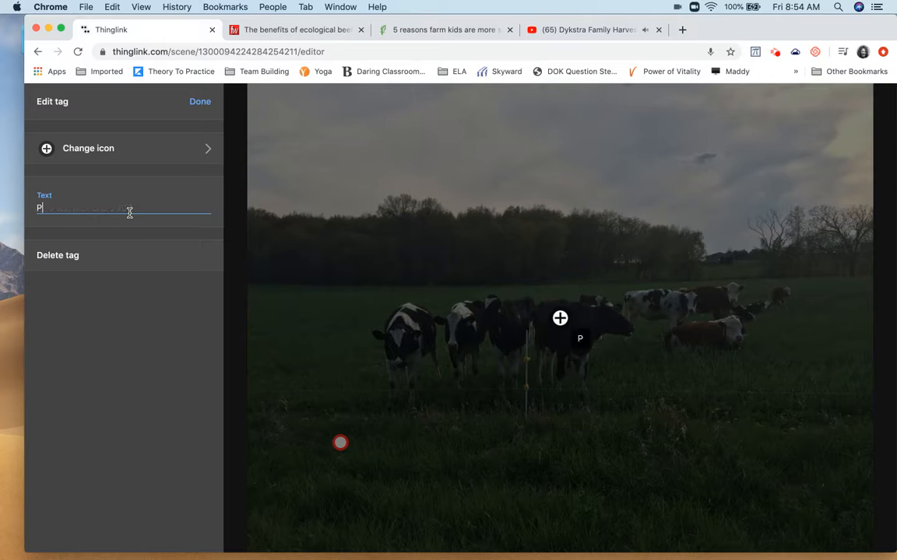
key("BackSpace")
key("BackSpace")
key("BackSpace")
type("astur")
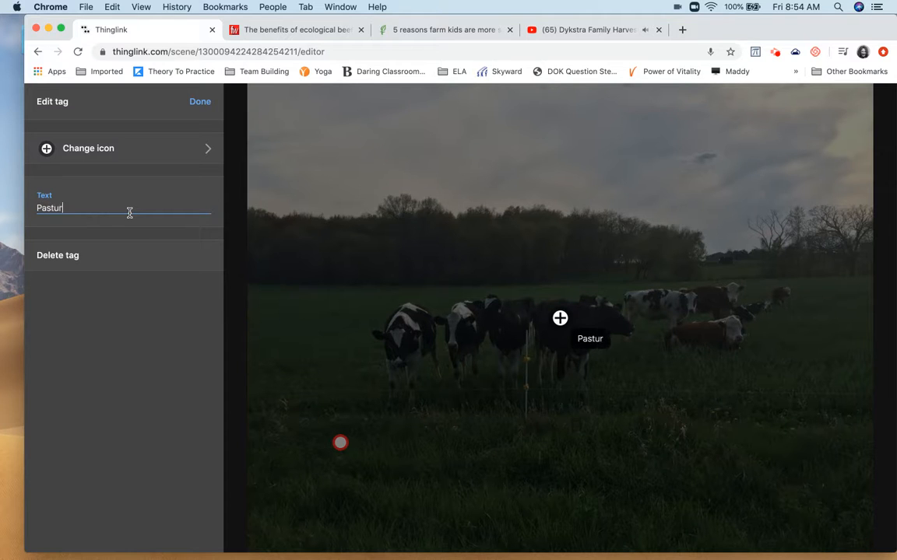
type("e Raised Animals")
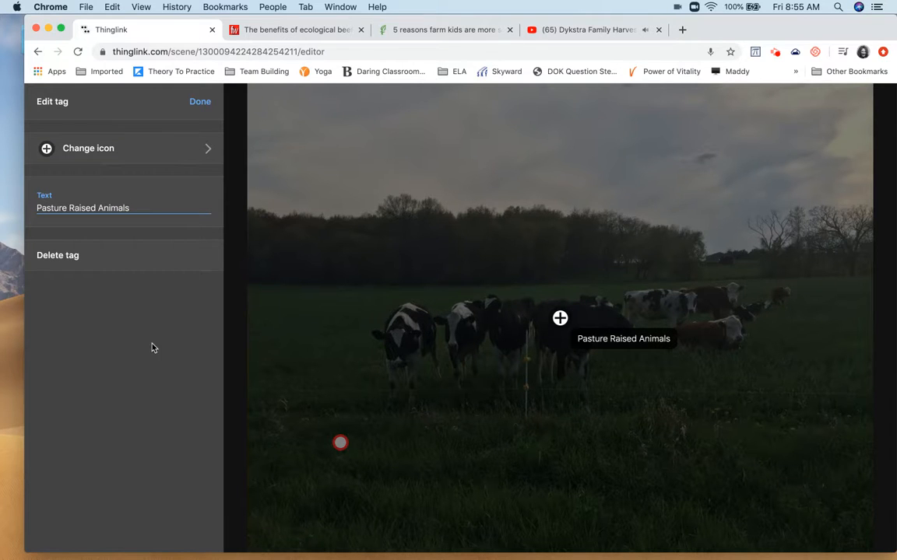
Finish the "Pasture Raised Animals" label tag and move its marker onto the spotted cow standing in the back group.
left_click(198, 106)
mouse_move(560, 321)
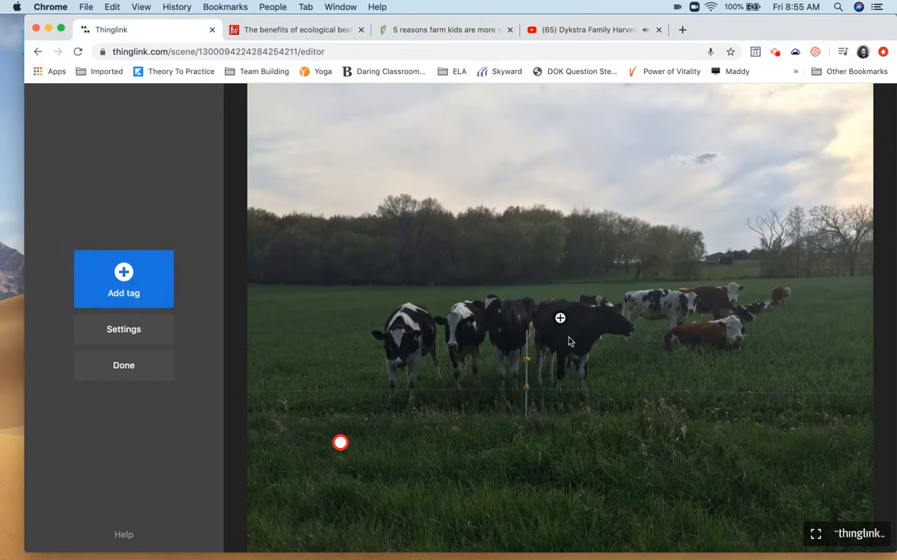
left_click_drag(560, 318, 661, 305)
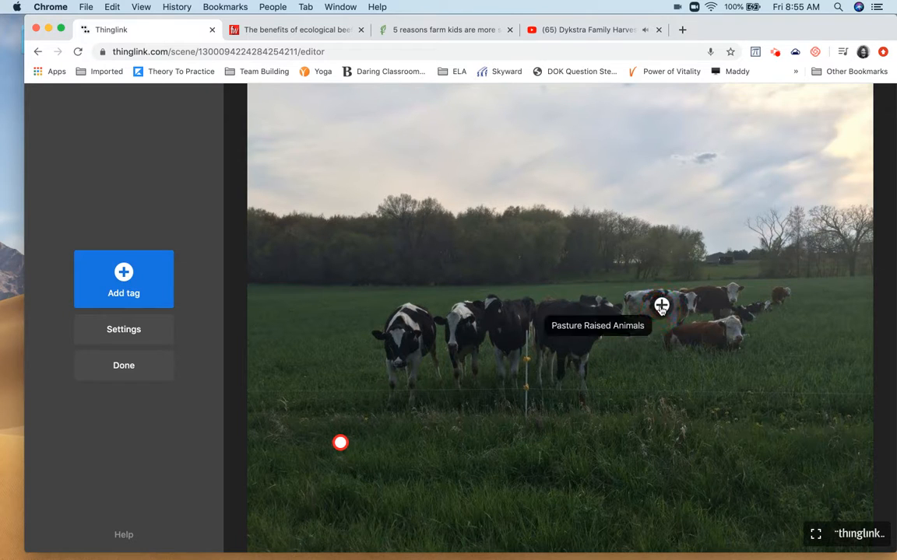
left_click(111, 257)
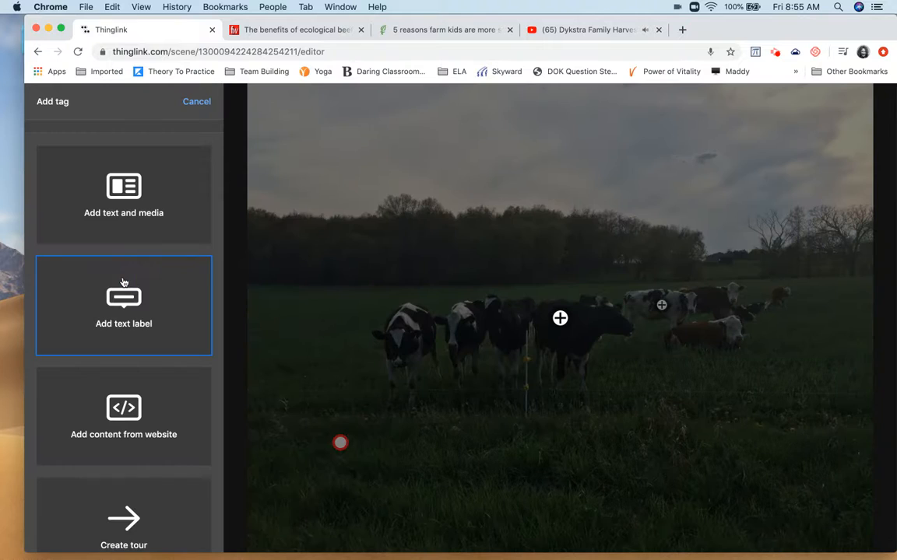
left_click(131, 410)
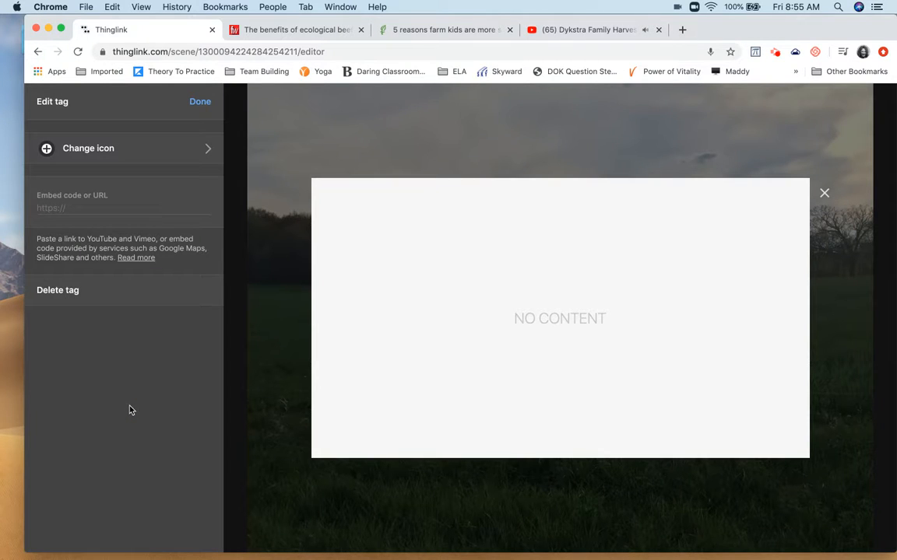
left_click(596, 32)
left_click(589, 50)
key("super+c")
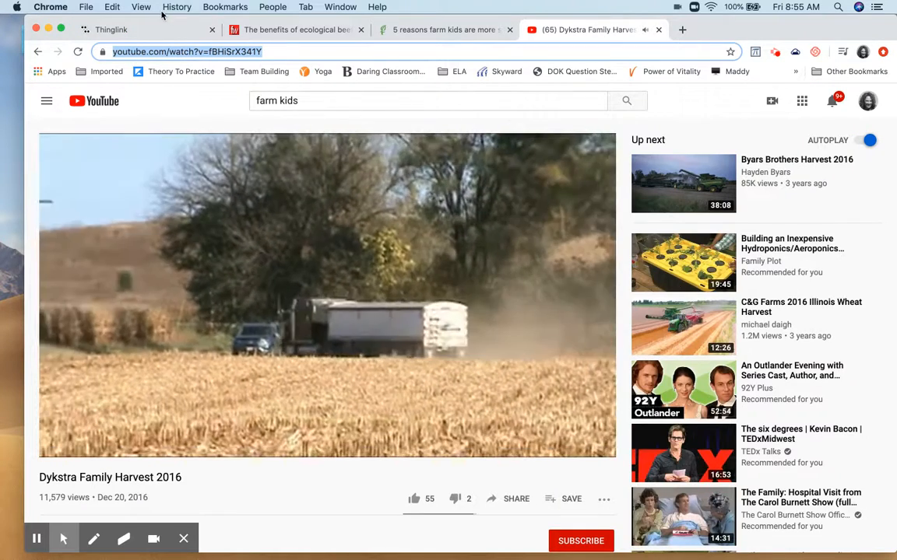
left_click(147, 29)
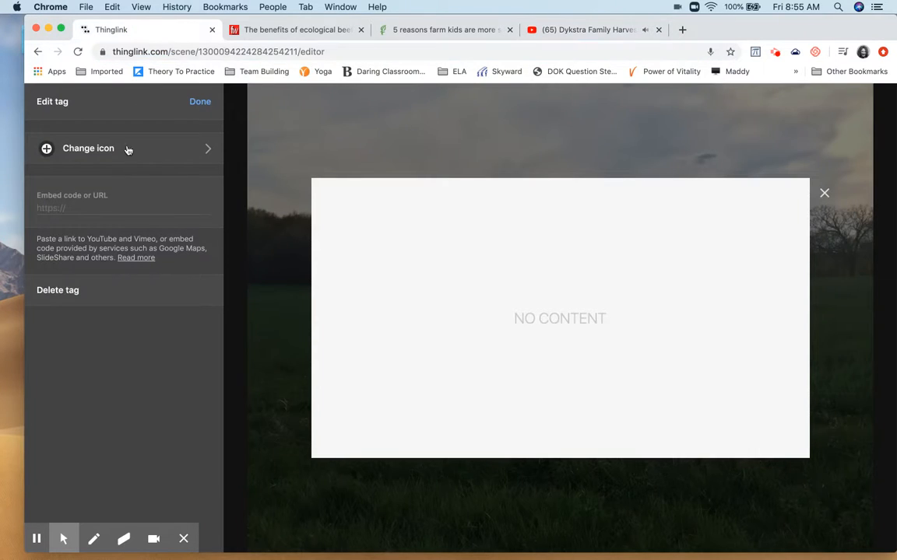
left_click(117, 209)
key("super+v")
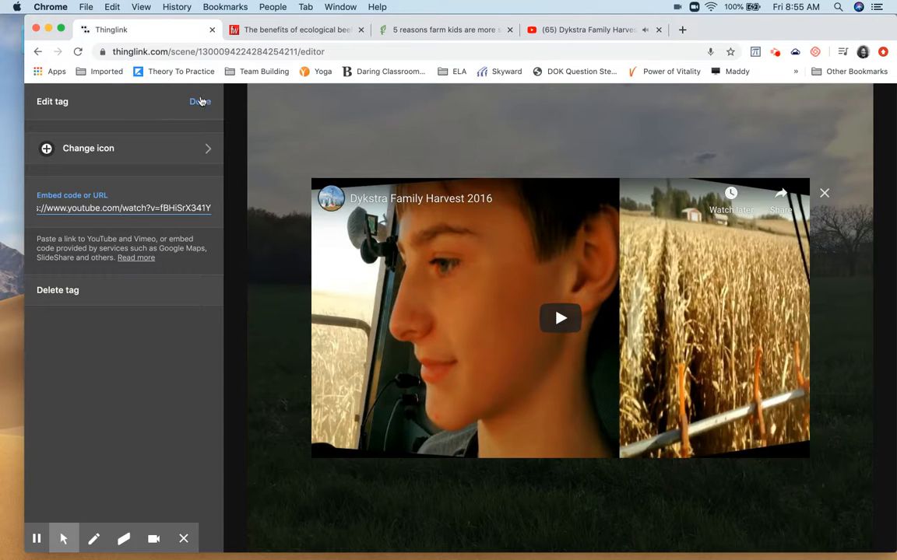
Change the embedded video tag's icon to the yellow video camera.
left_click(206, 148)
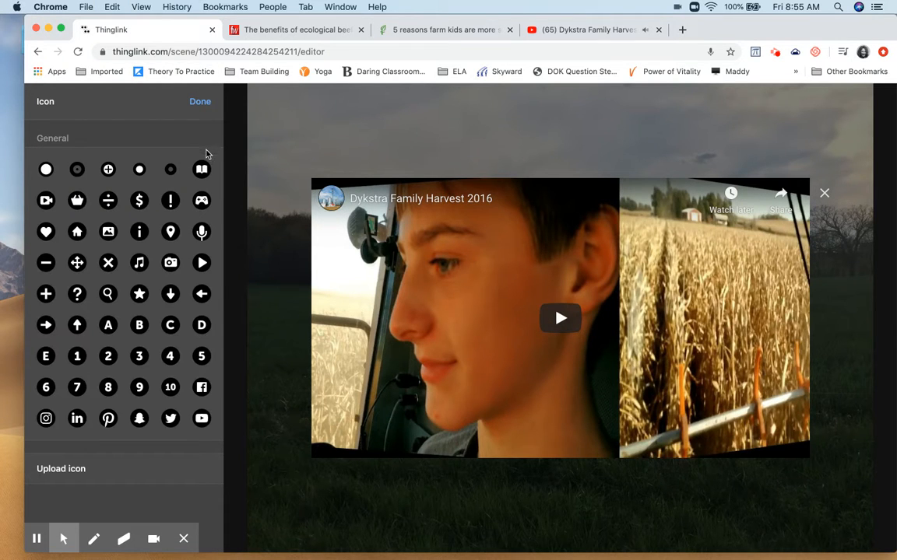
left_click(46, 200)
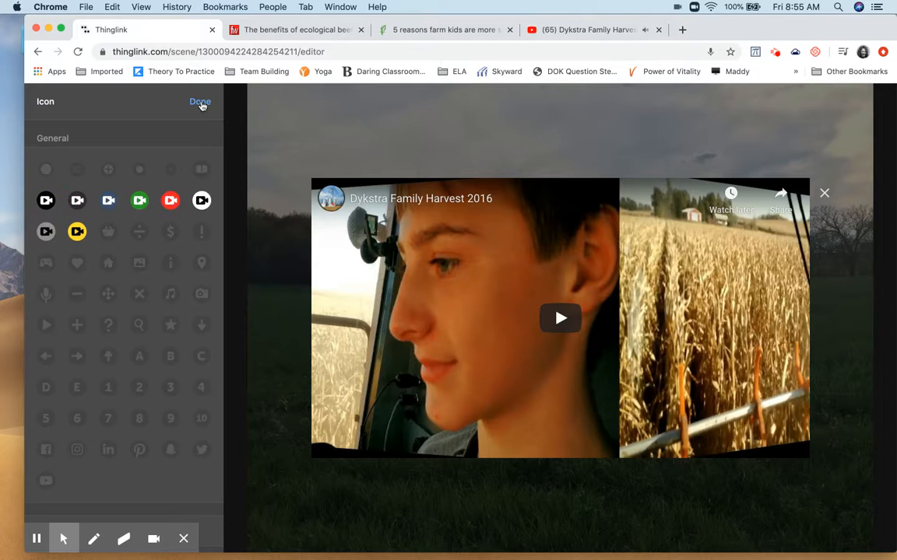
left_click(77, 231)
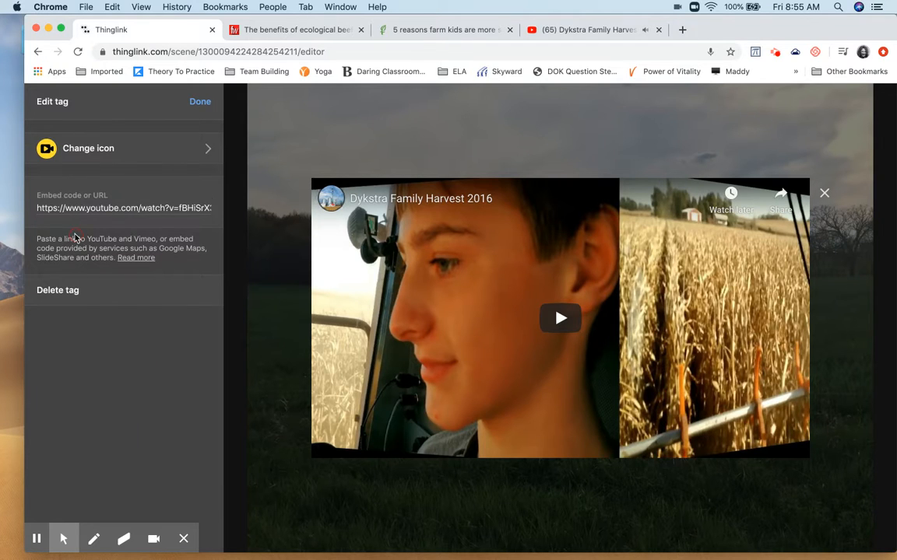
Set the video tag's icon to the red video camera, finish editing, and move the marker onto the front cow beside the fence post.
left_click(108, 148)
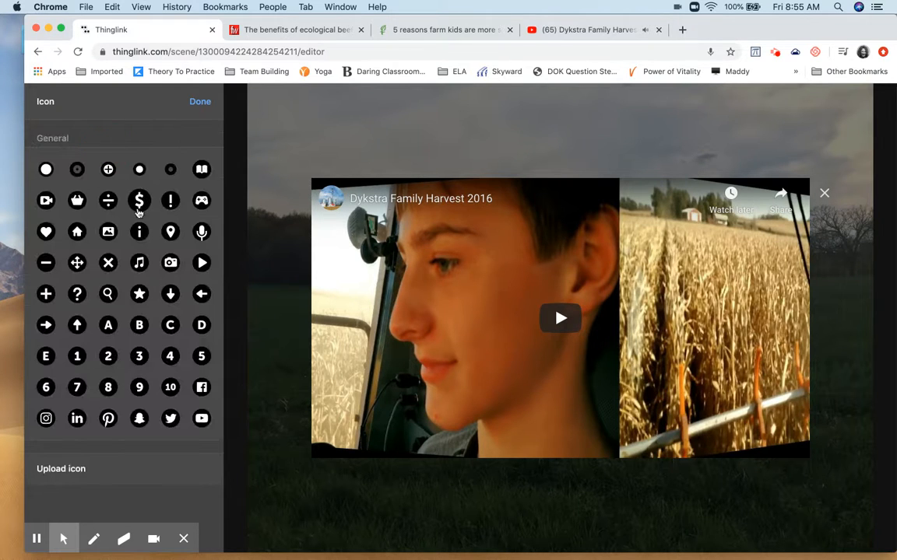
left_click(46, 200)
left_click(170, 200)
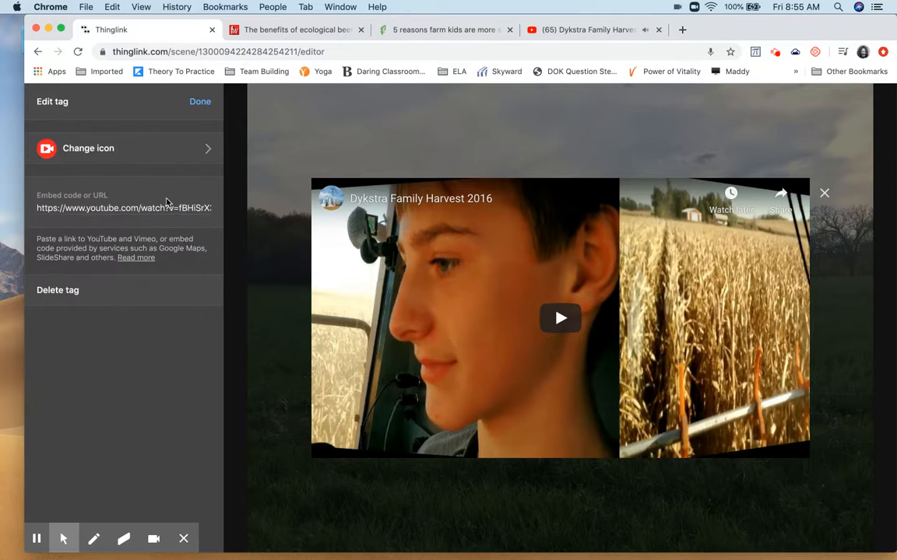
left_click(201, 101)
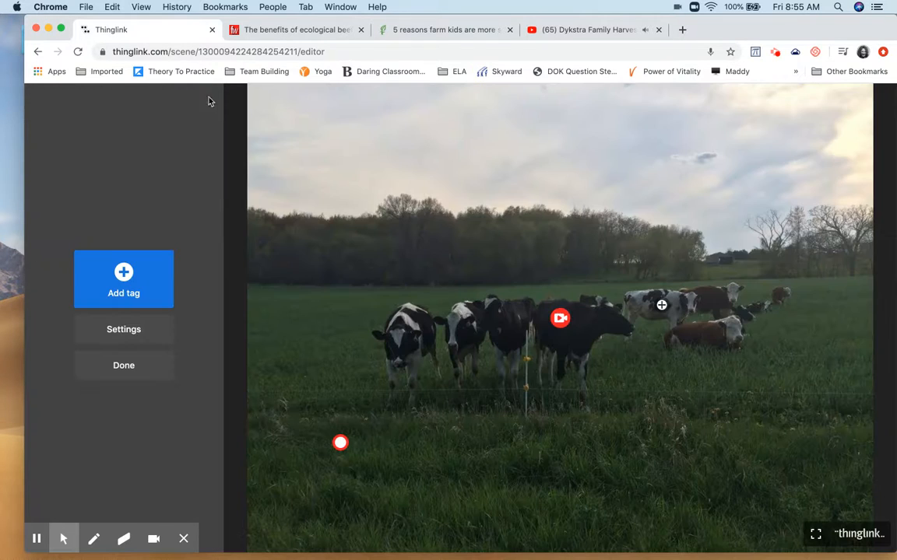
left_click_drag(558, 318, 511, 351)
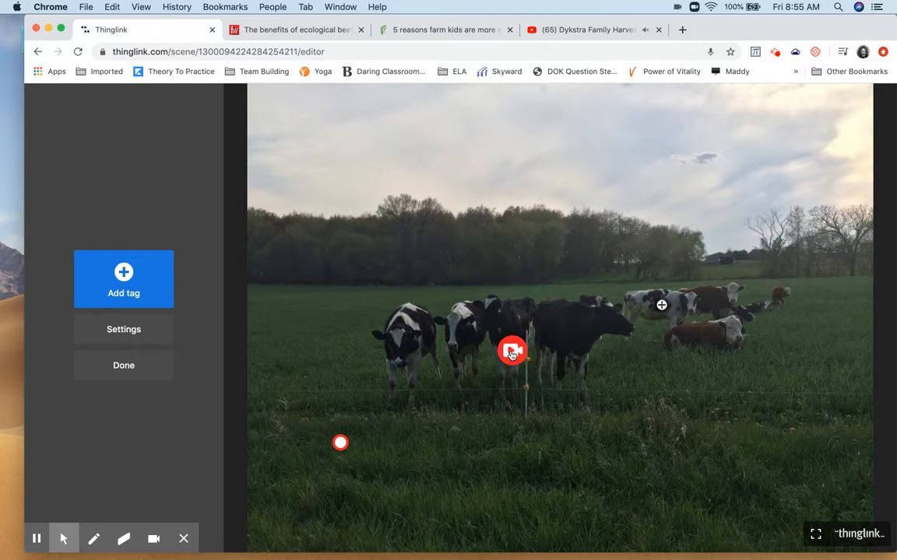
Review the text and media tag's fields and the file selection for its image or video, leaving the tag empty.
left_click(125, 274)
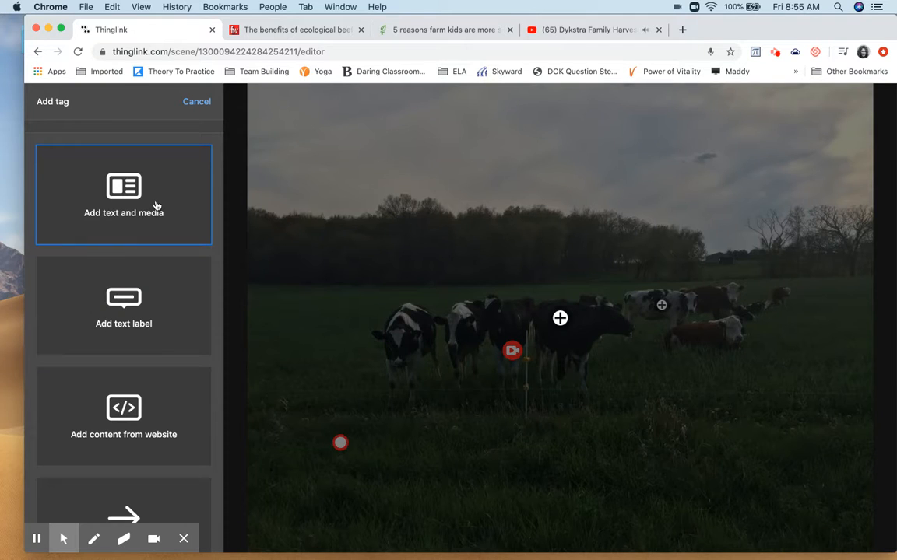
scroll(150, 278, "down", 2)
scroll(151, 277, "up", 2)
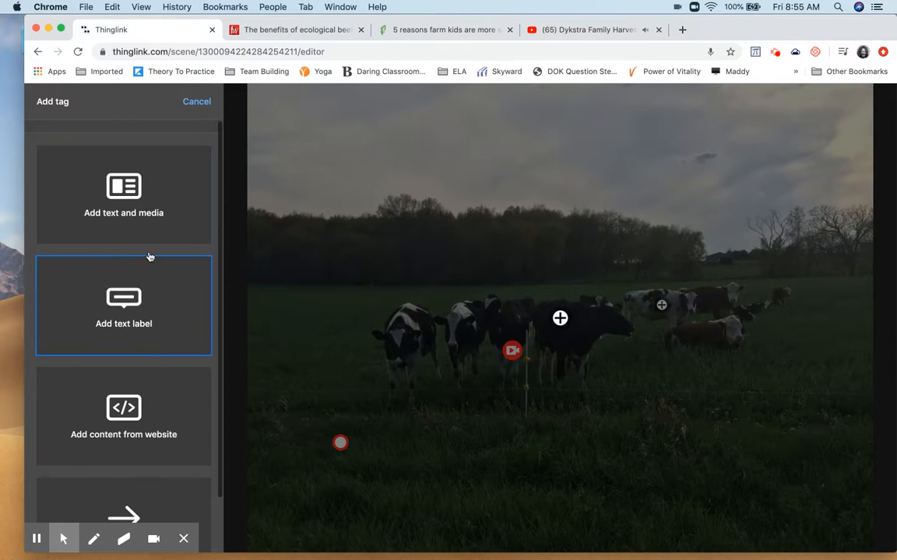
left_click(148, 205)
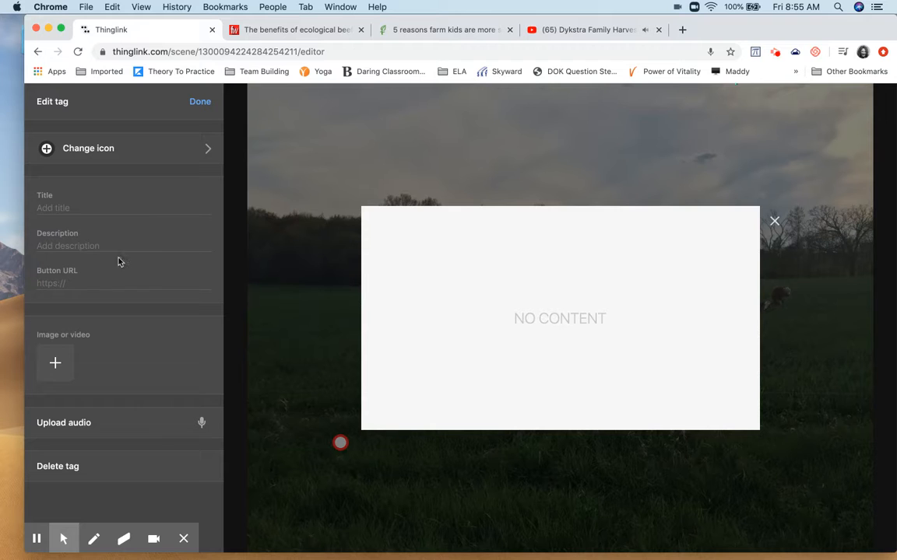
left_click(60, 369)
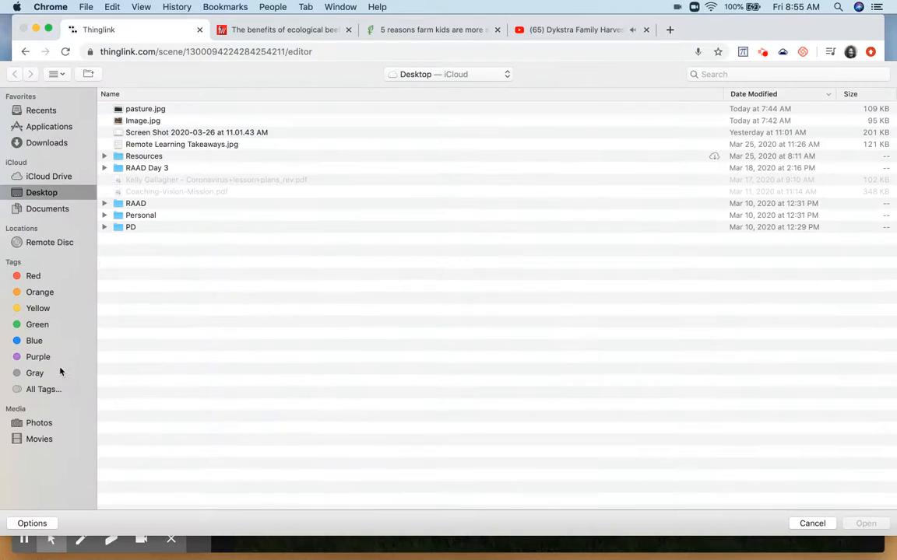
left_click(809, 524)
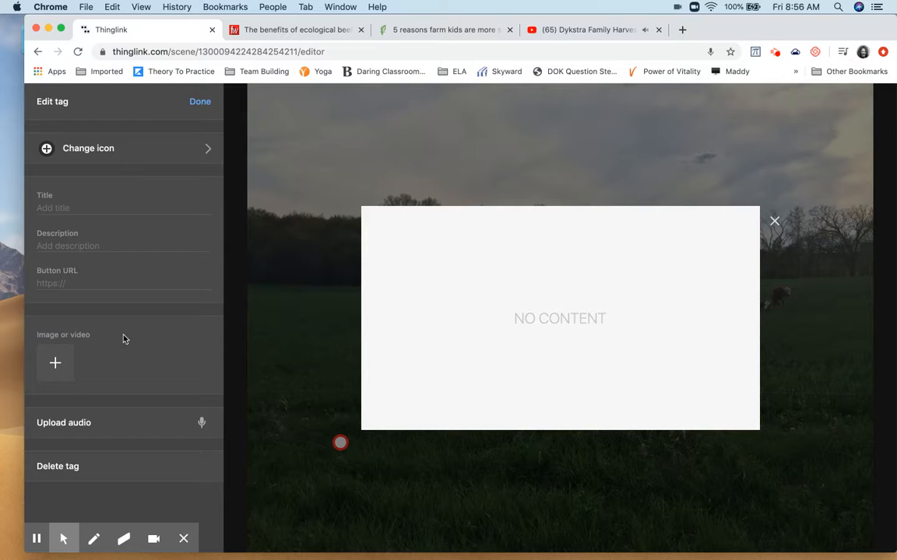
left_click(196, 102)
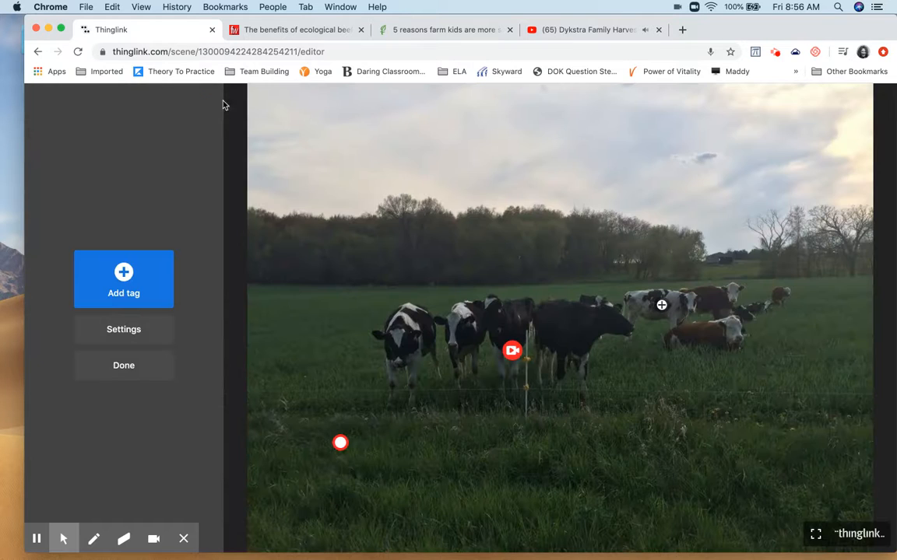
Examine the scenes available as a tour tag's destination and leave without choosing one.
left_click(125, 278)
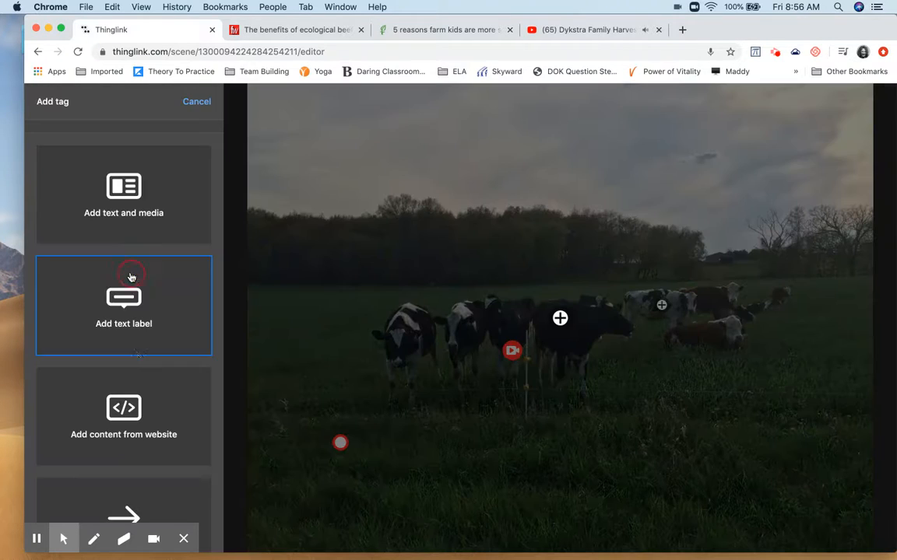
scroll(123, 389, "down", 3)
left_click(123, 463)
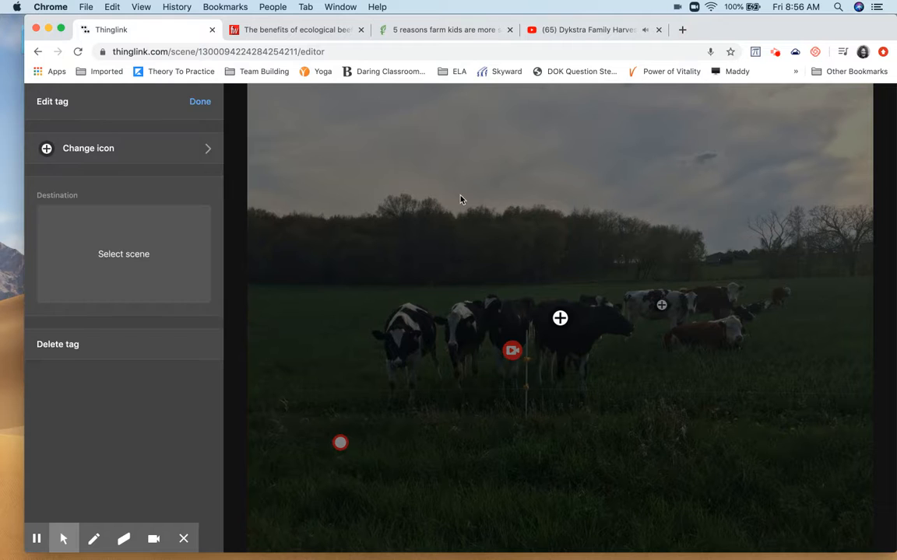
left_click(136, 255)
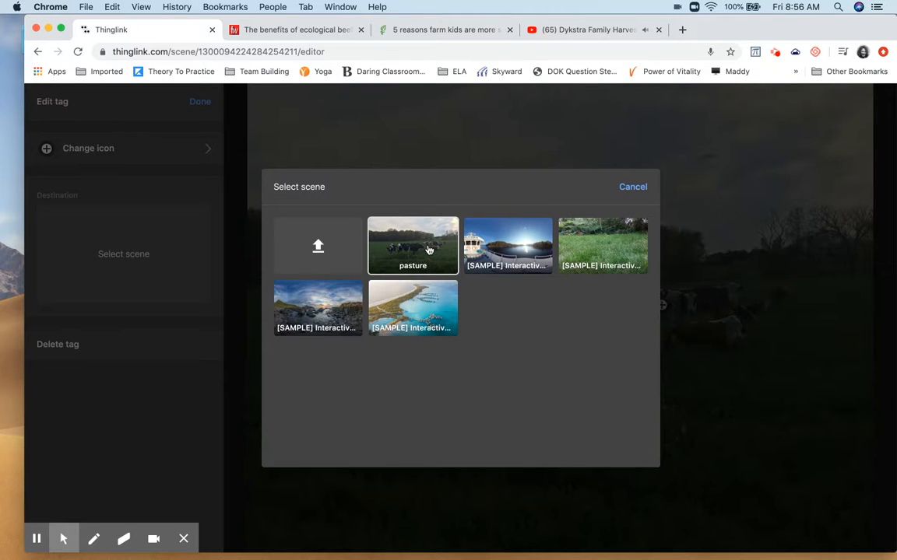
left_click(632, 186)
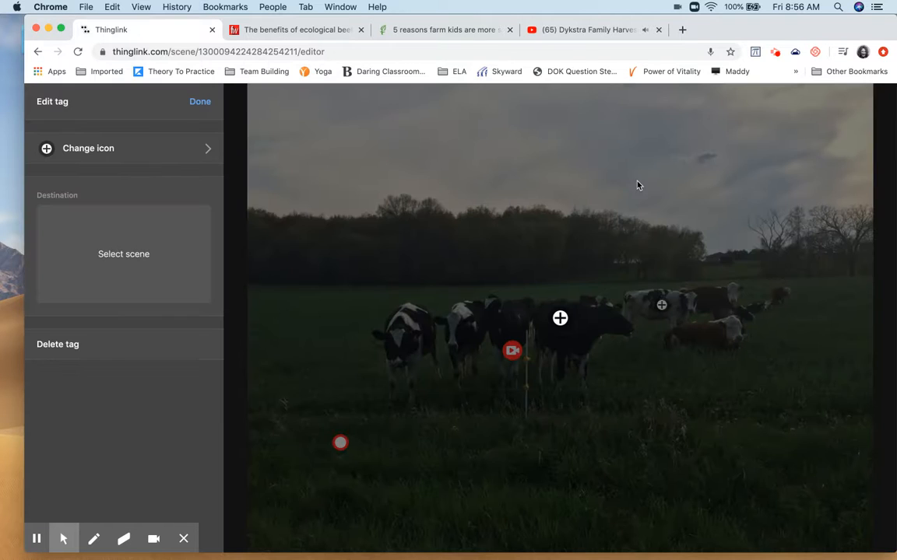
left_click(201, 104)
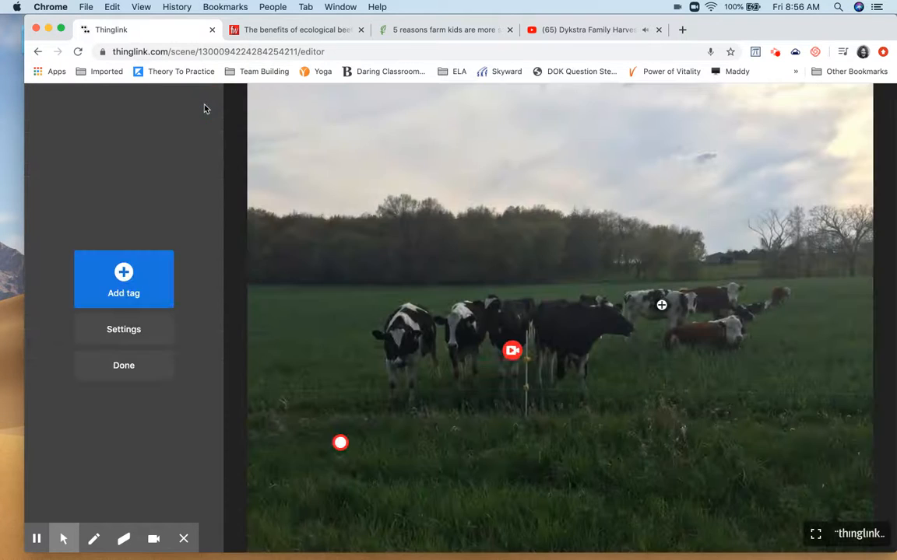
Close the tag editor and preview the Farm Kids & Chores tag and the embedded video tag on the pasture image.
left_click(116, 373)
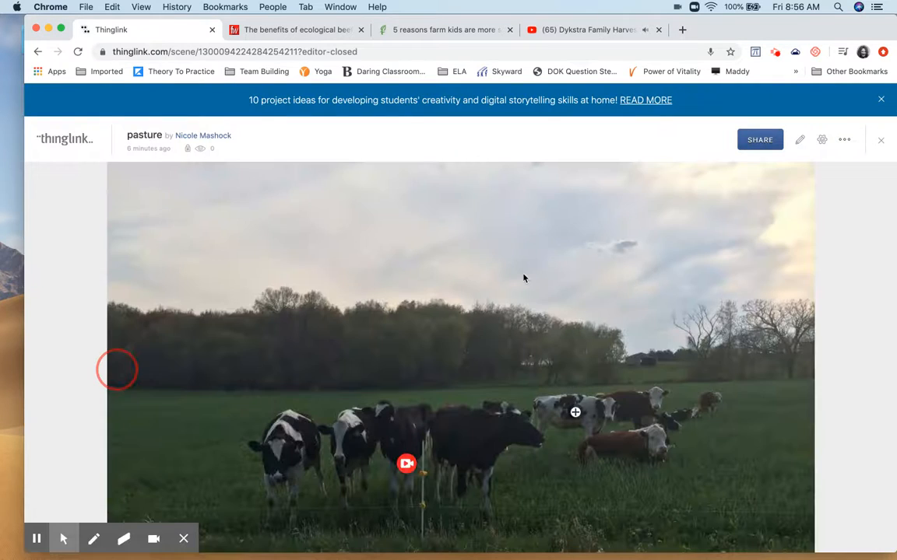
left_click(659, 296)
scroll(658, 295, "down", 3)
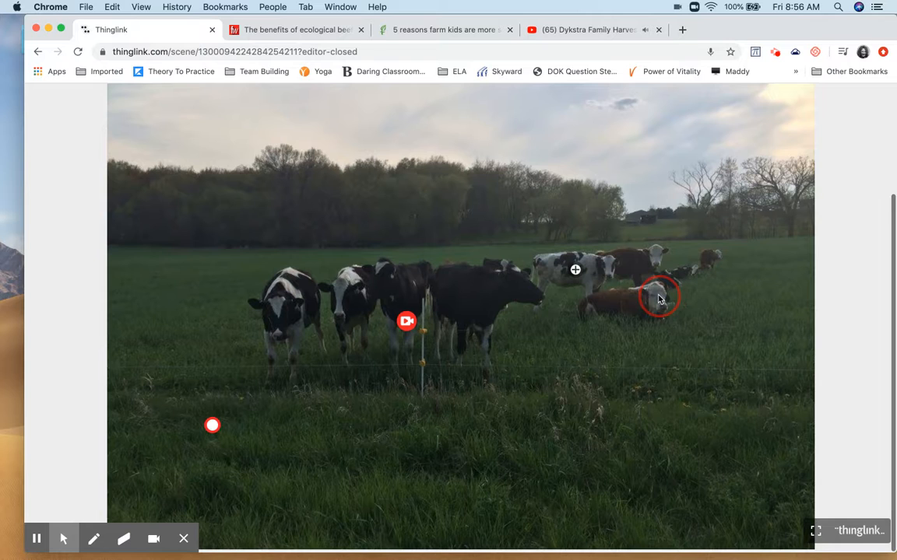
scroll(660, 294, "up", 3)
scroll(660, 294, "down", 2)
left_click(403, 389)
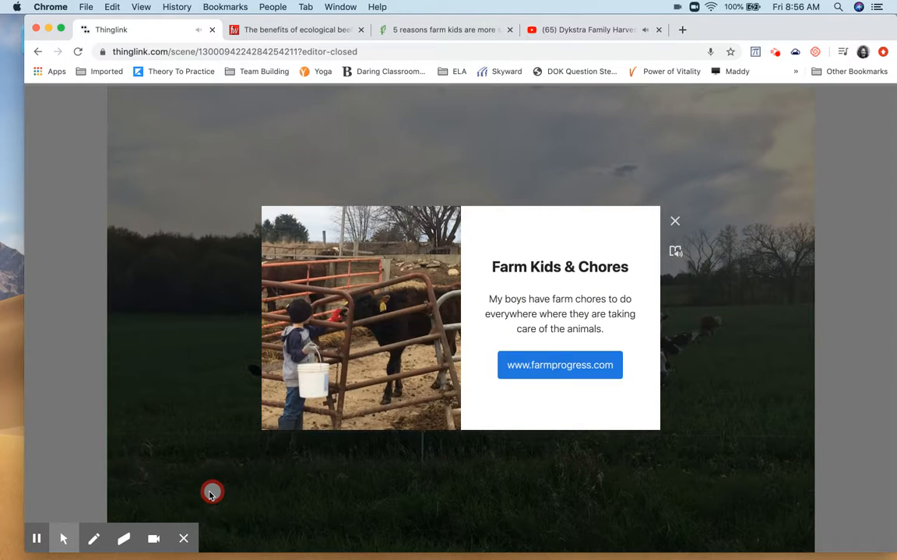
left_click(676, 222)
left_click(406, 386)
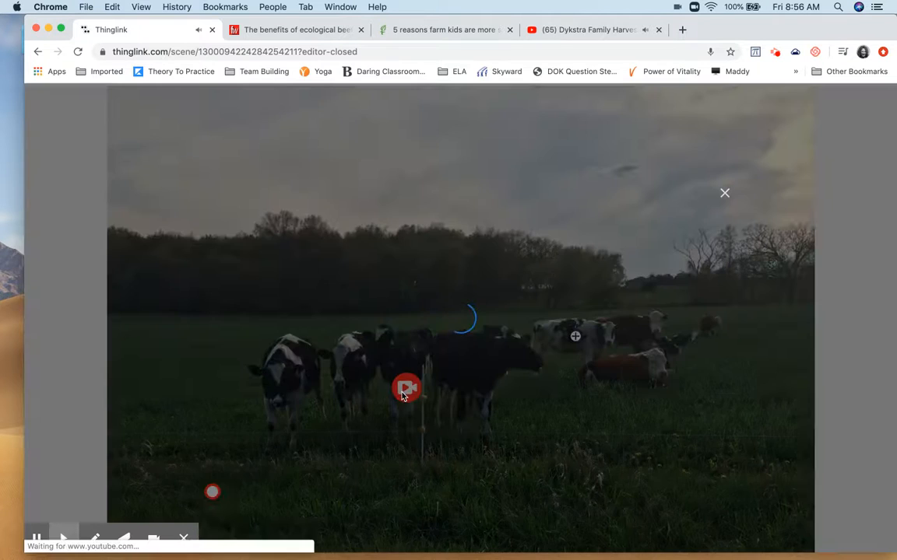
left_click(724, 193)
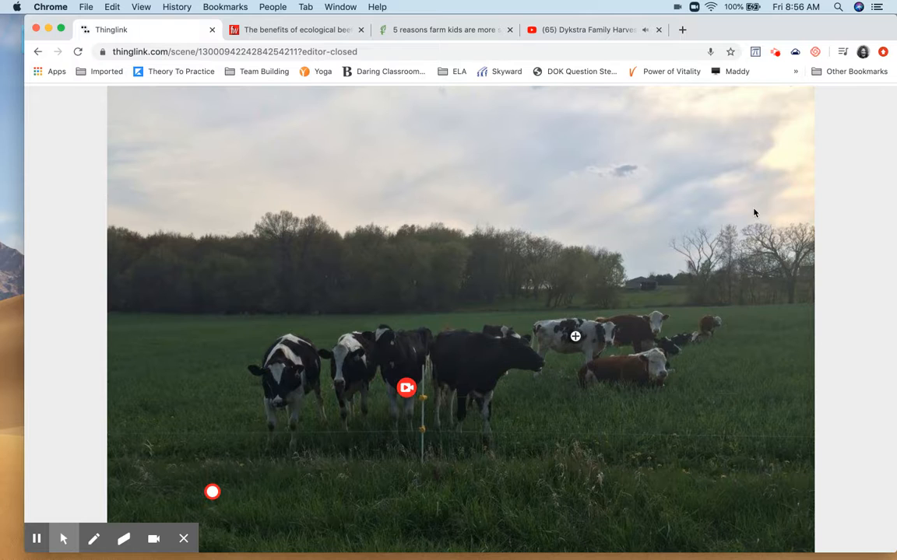
scroll(754, 213, "up", 2)
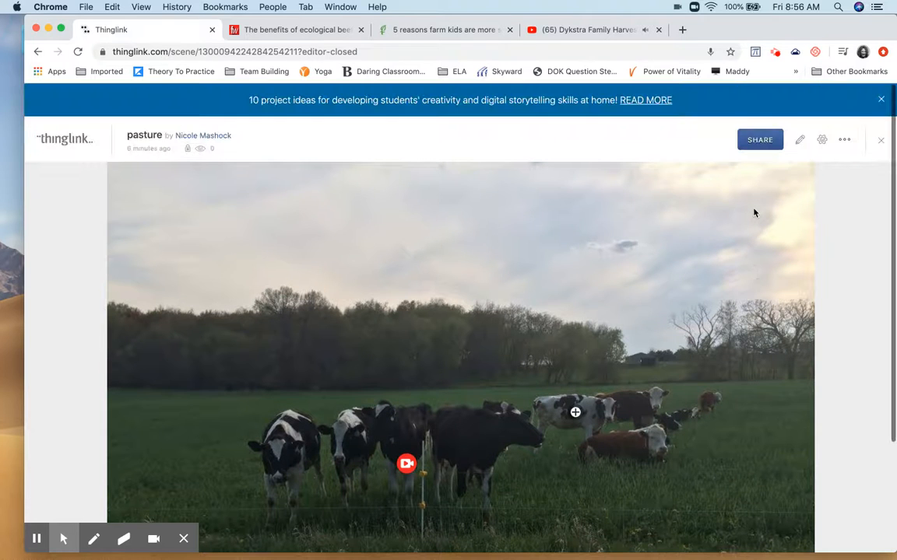
Review the pasture image's privacy settings without changing them, and look over its additional options such as Clone and Statistics.
left_click(822, 140)
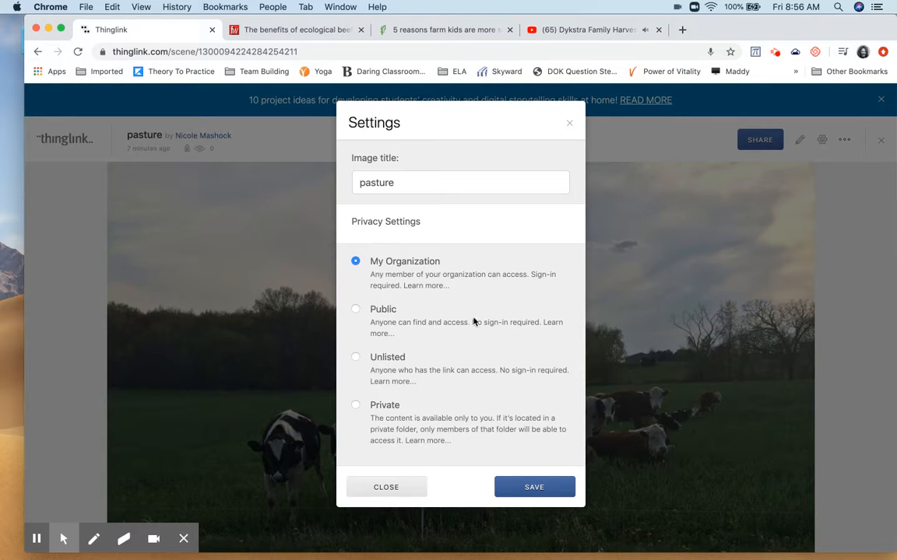
left_click(418, 488)
left_click(846, 143)
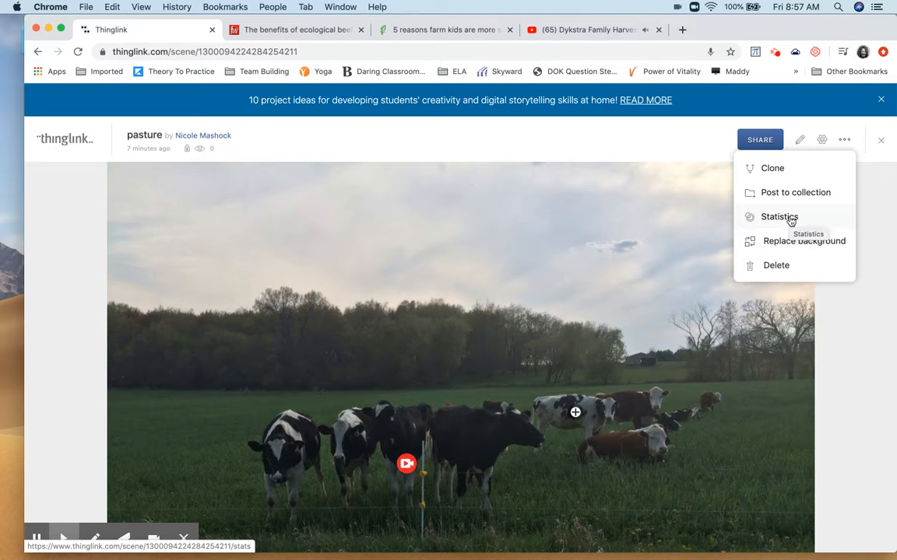
Review the pasture image's sharing options for embedding media, sharing a link and publishing to social platforms, and close them.
left_click(765, 139)
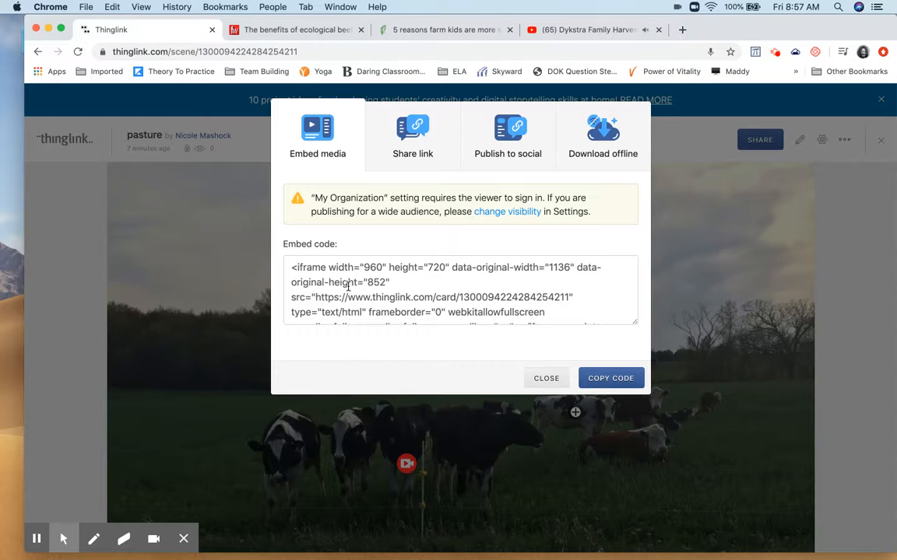
left_click(449, 139)
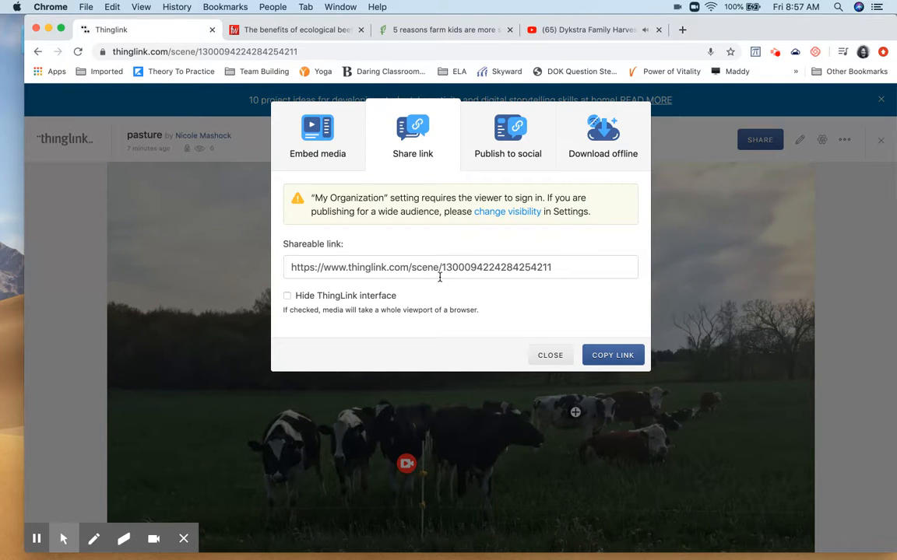
left_click(503, 162)
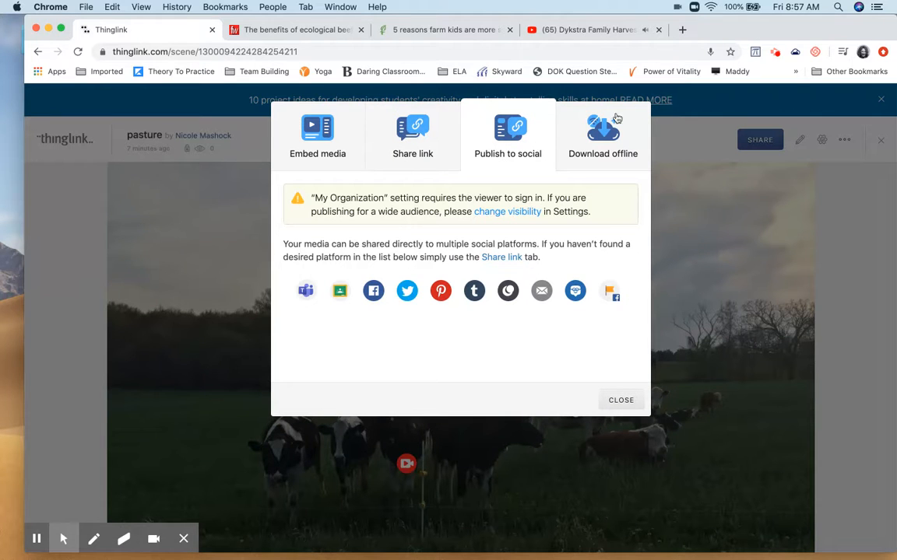
left_click(420, 153)
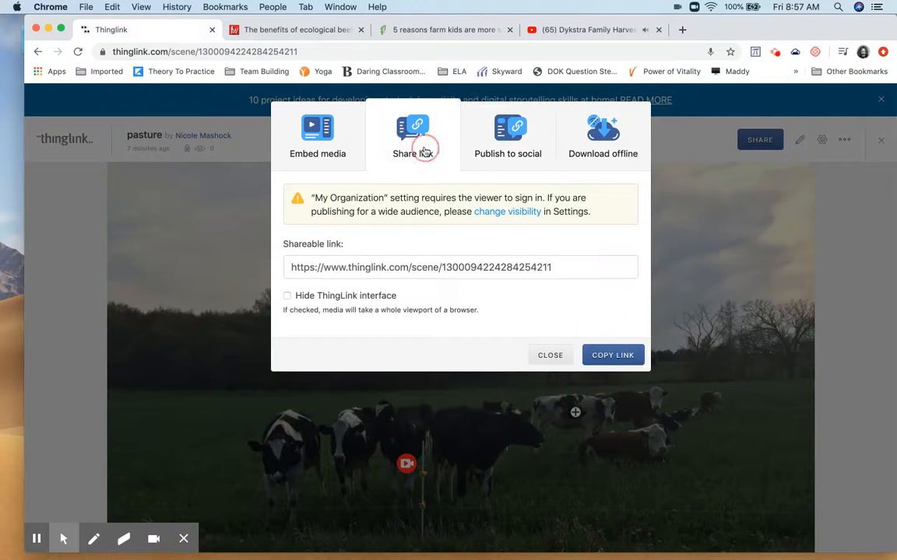
left_click(550, 356)
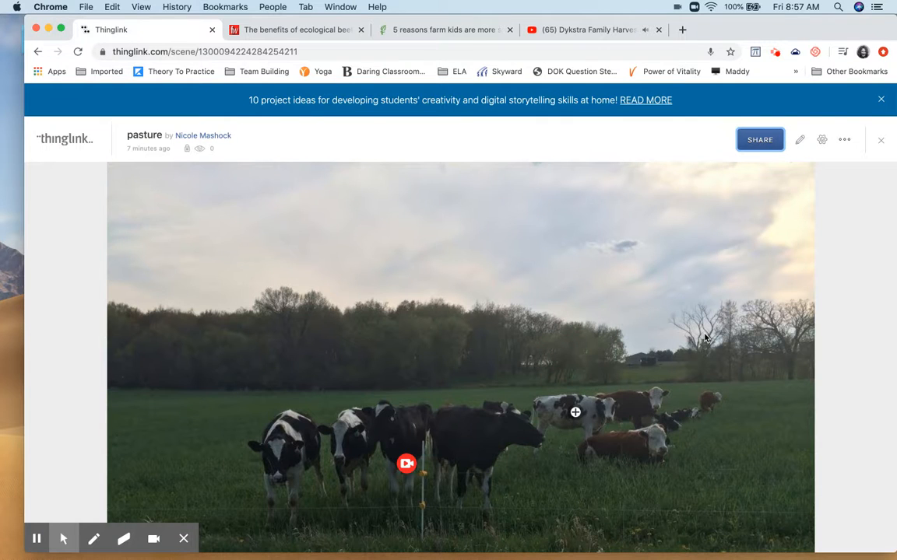
left_click(776, 52)
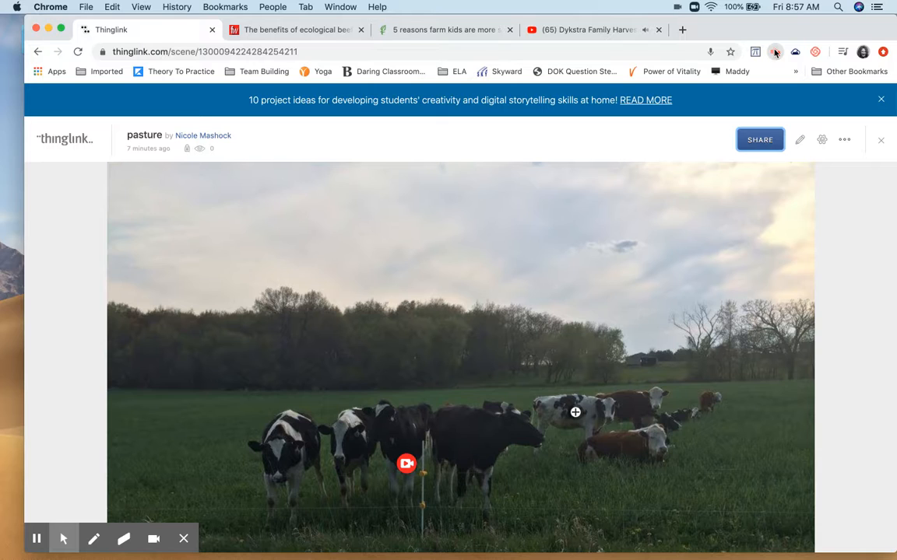